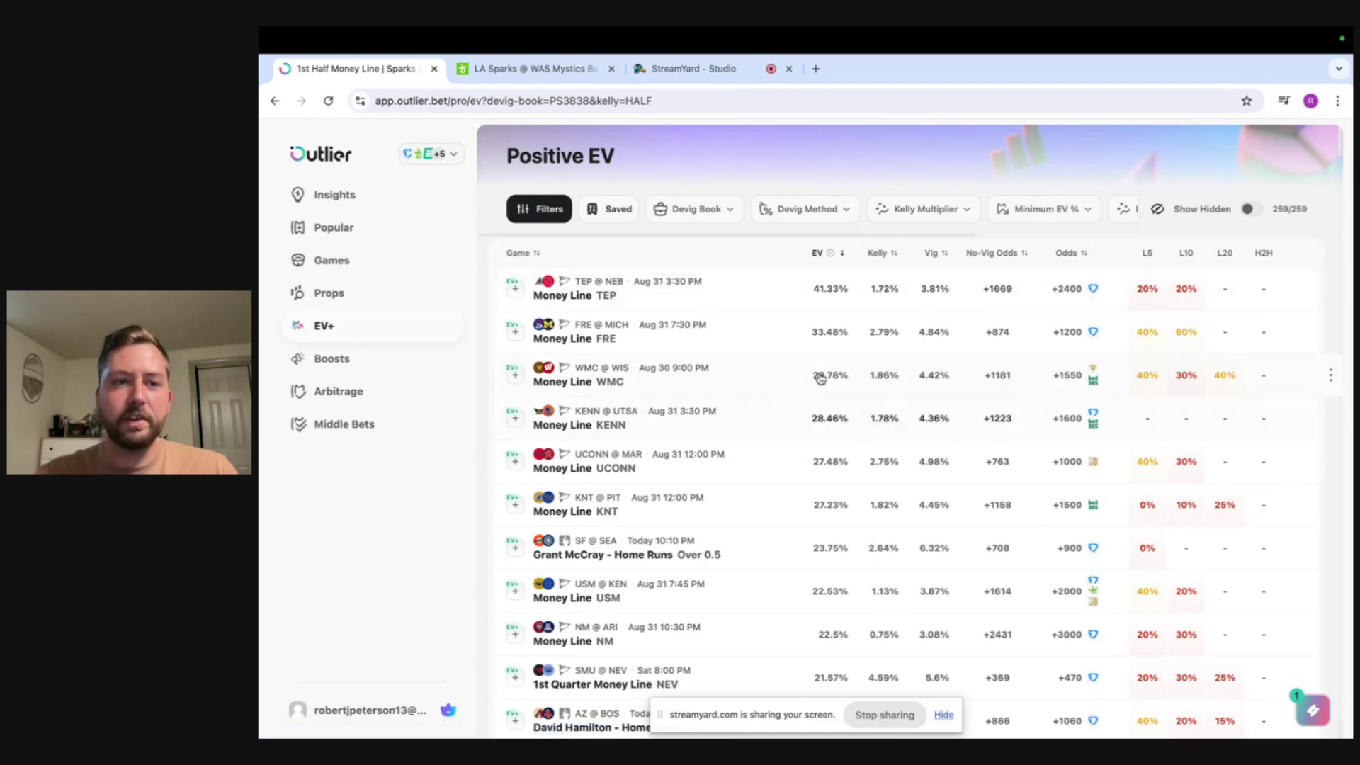
Choose Default (Pinnacle) as the devig book in the Current Filters panel
click(553, 216)
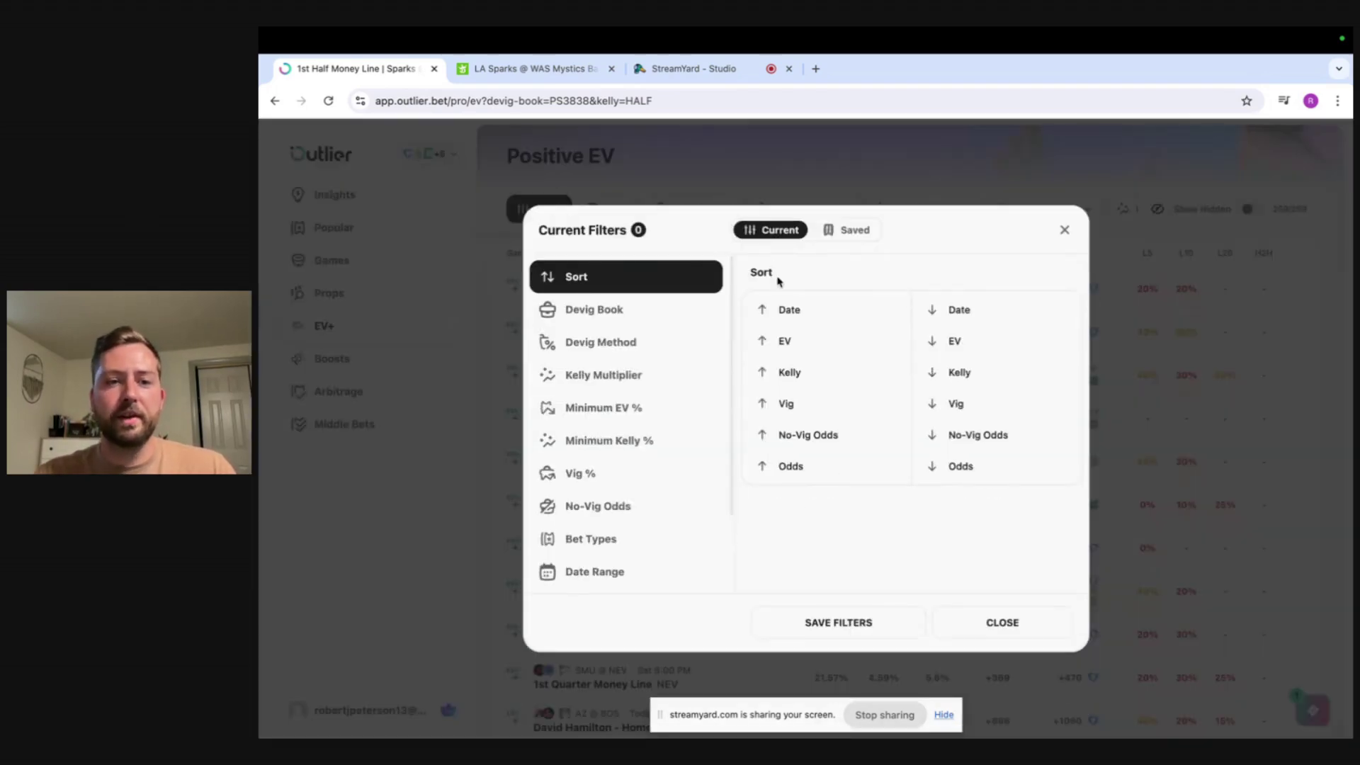
click(609, 311)
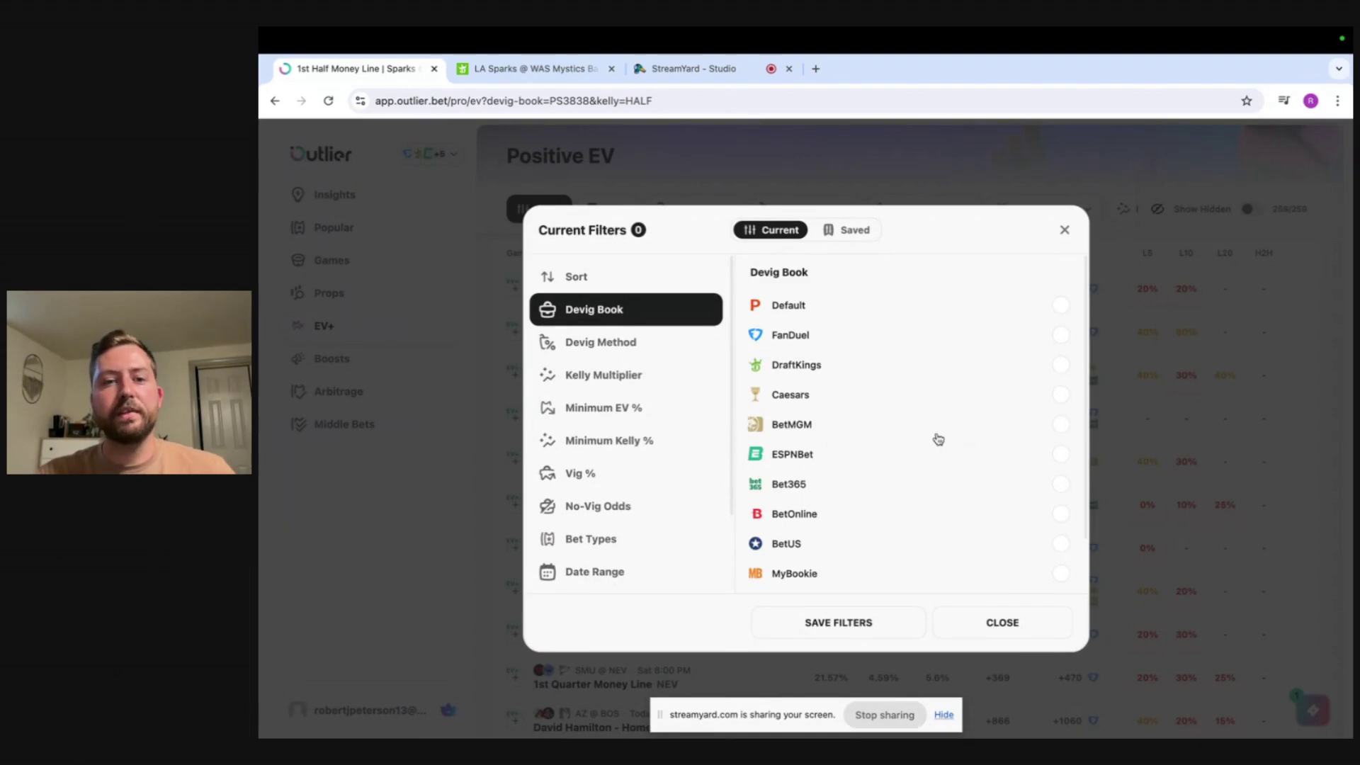
scroll(922, 550, down, 2)
scroll(925, 553, up, 1)
scroll(924, 553, up, 1)
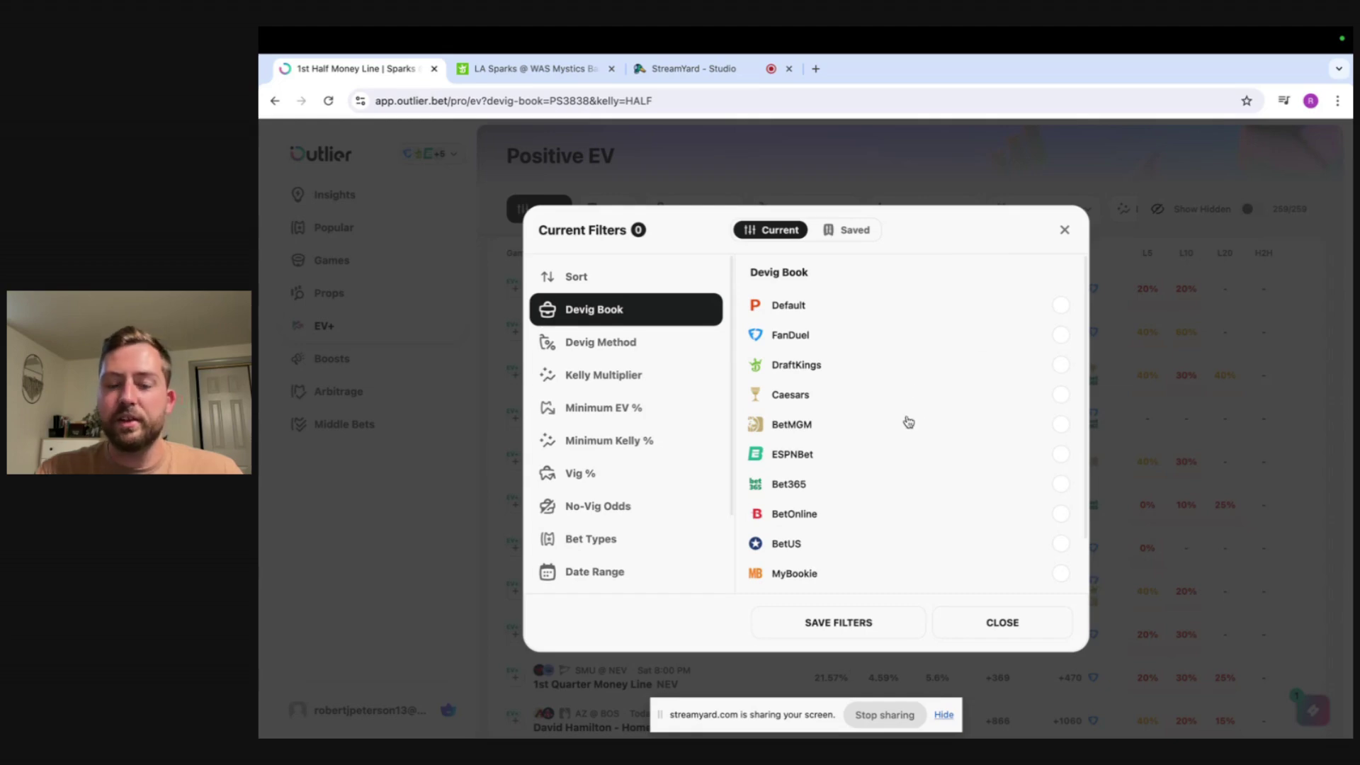
scroll(904, 422, down, 1)
scroll(904, 422, up, 1)
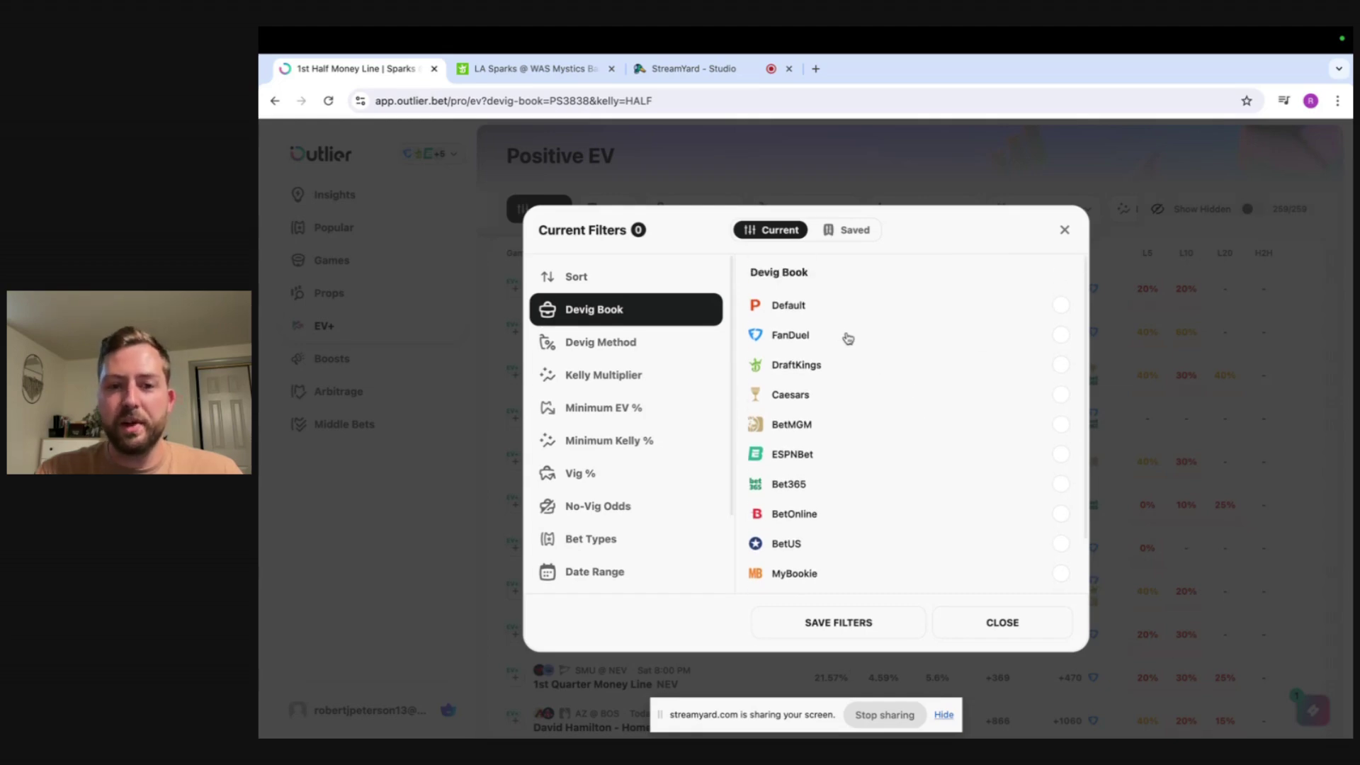
click(873, 305)
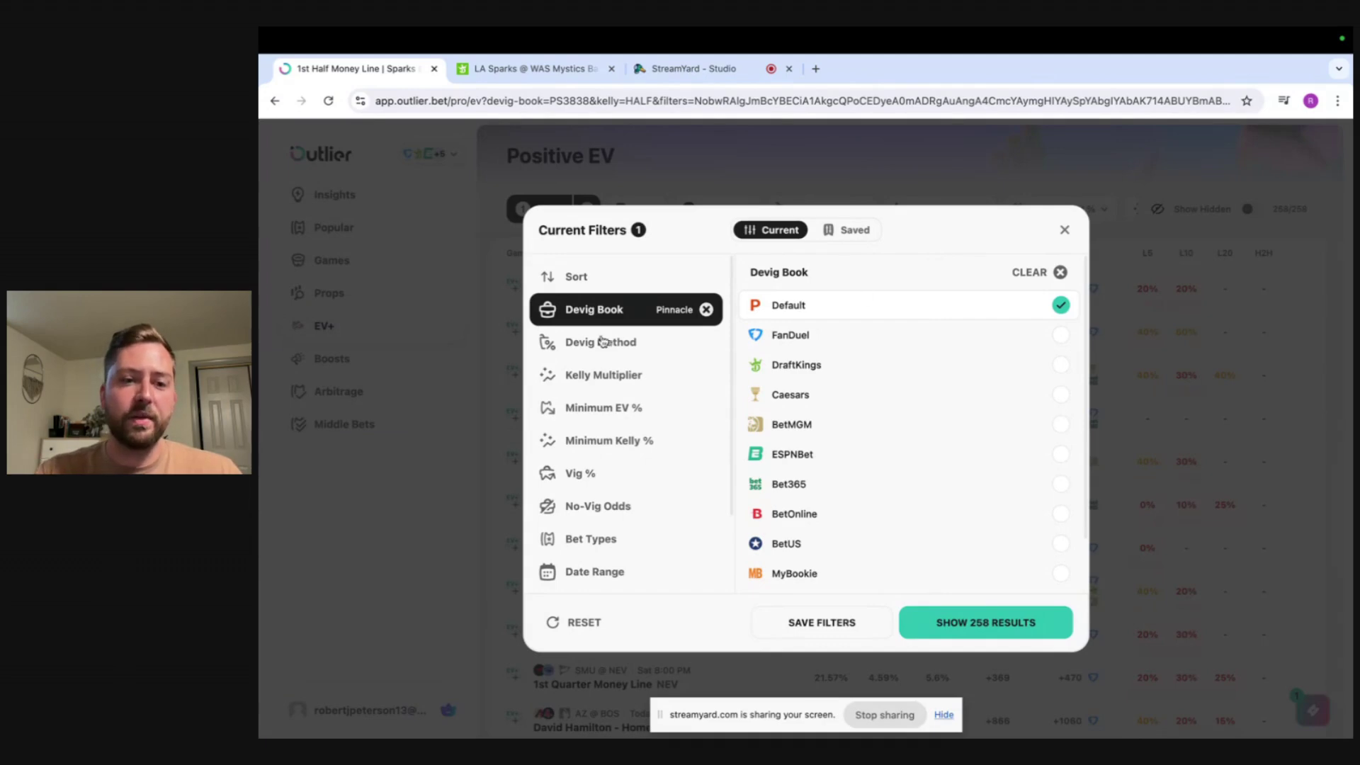
Set the devig method to Multiplicative (Default)
click(586, 350)
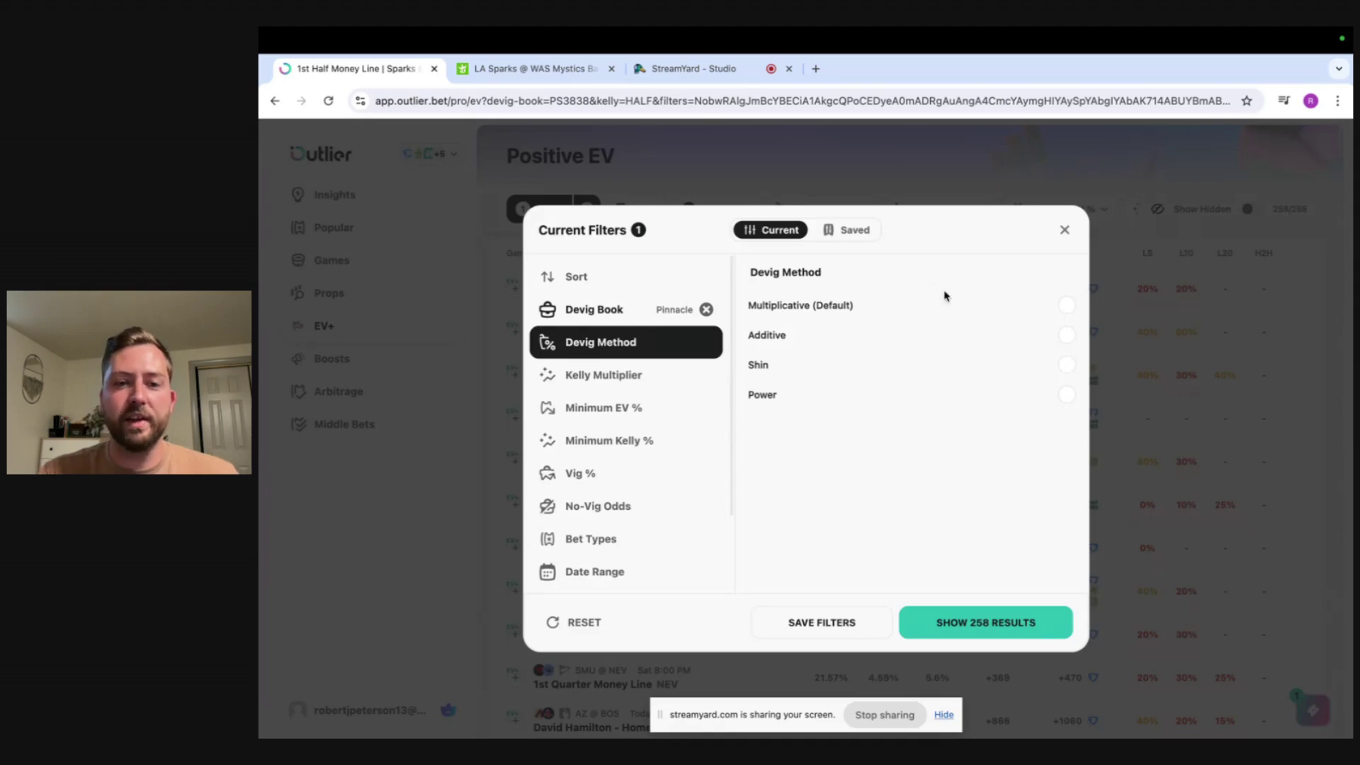
click(847, 309)
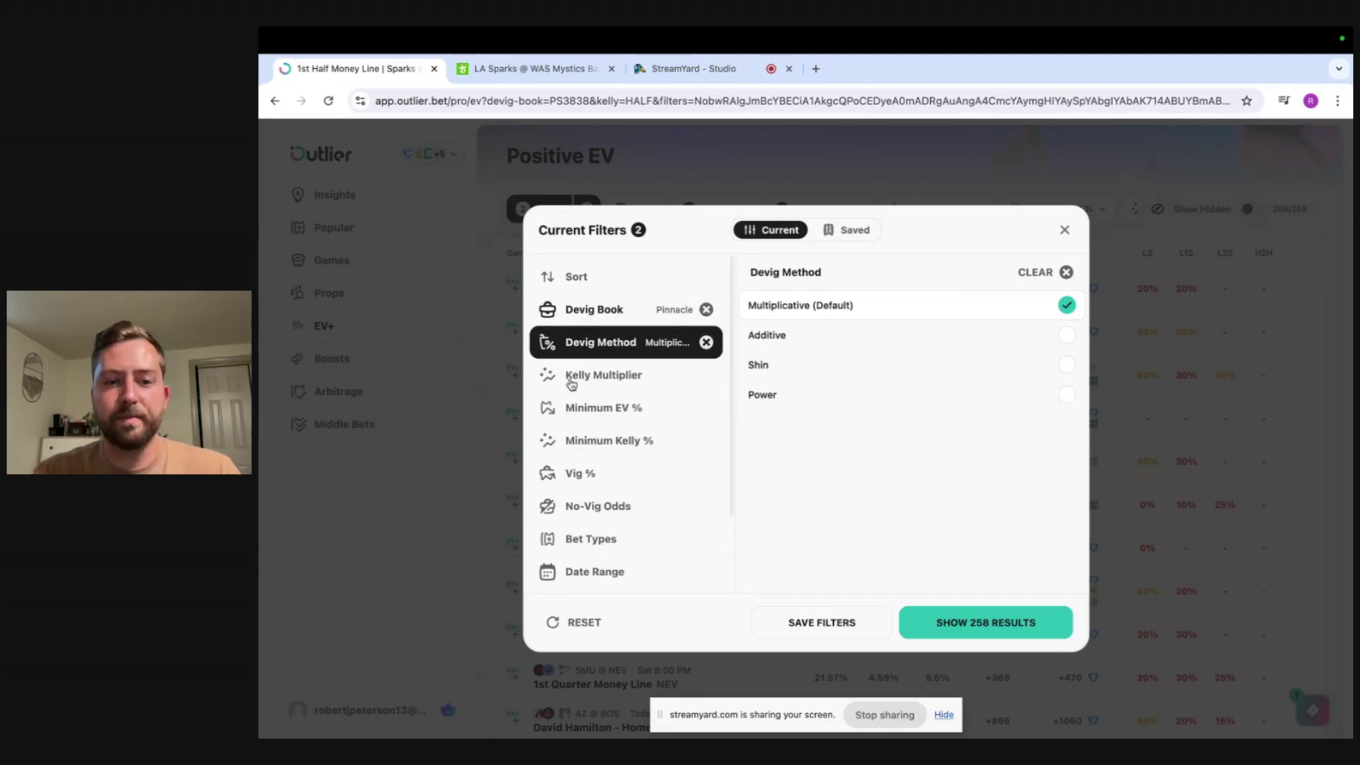
Set the Kelly multiplier to Half, then bring up the Minimum EV % setting
click(609, 386)
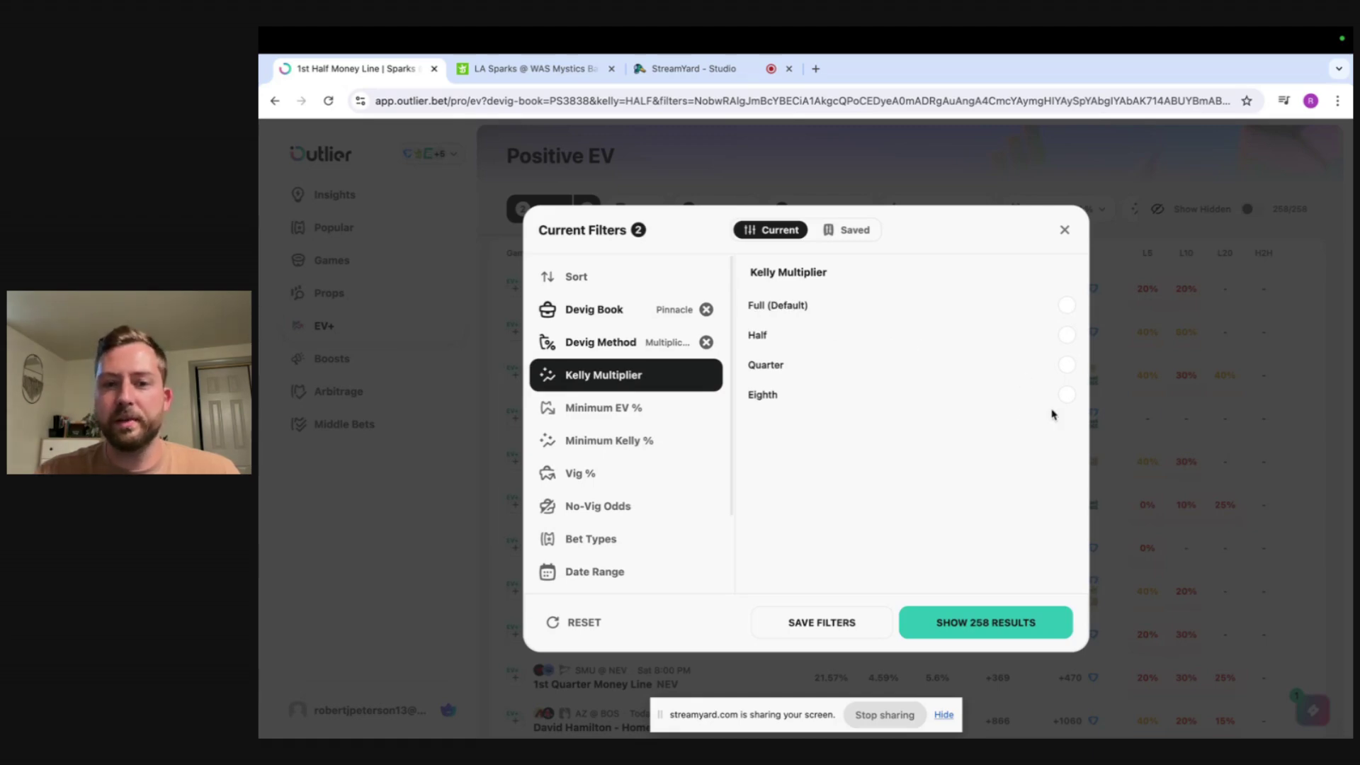
click(920, 345)
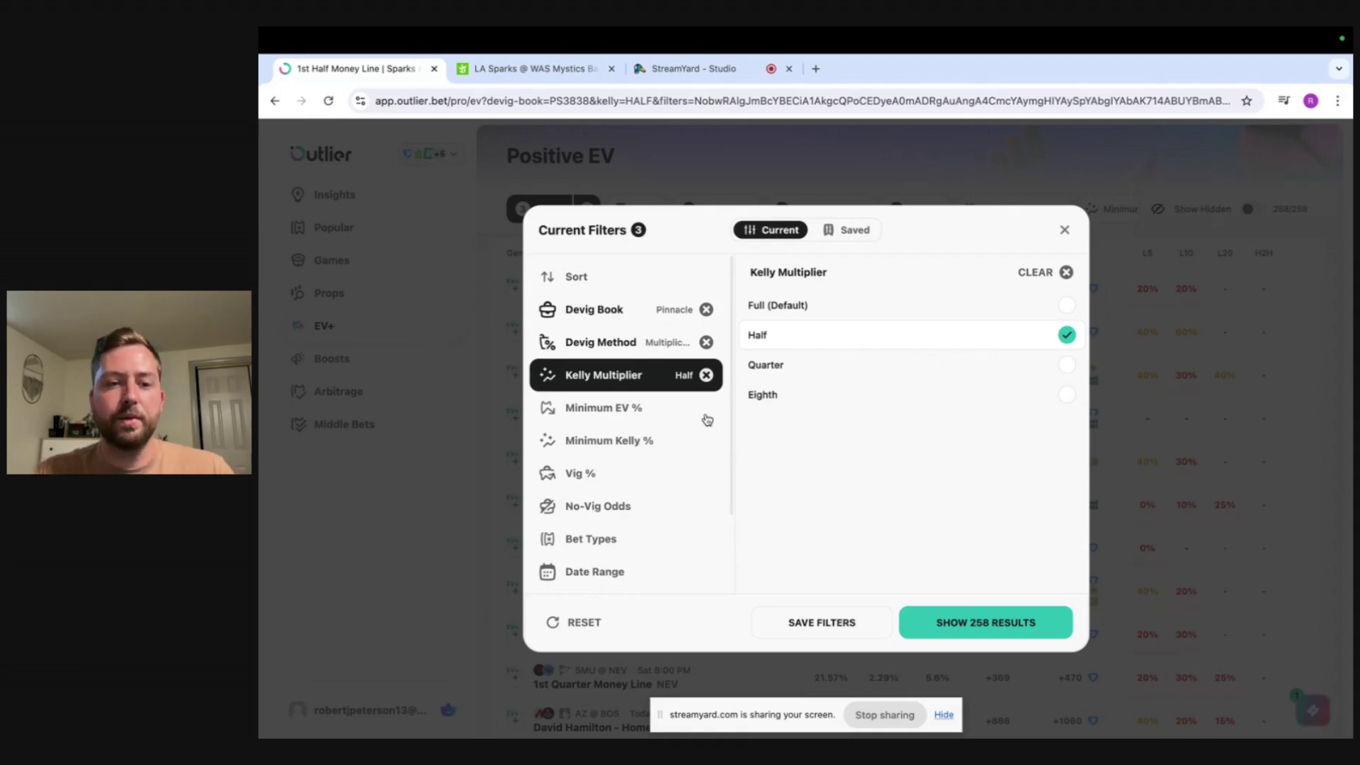
click(611, 416)
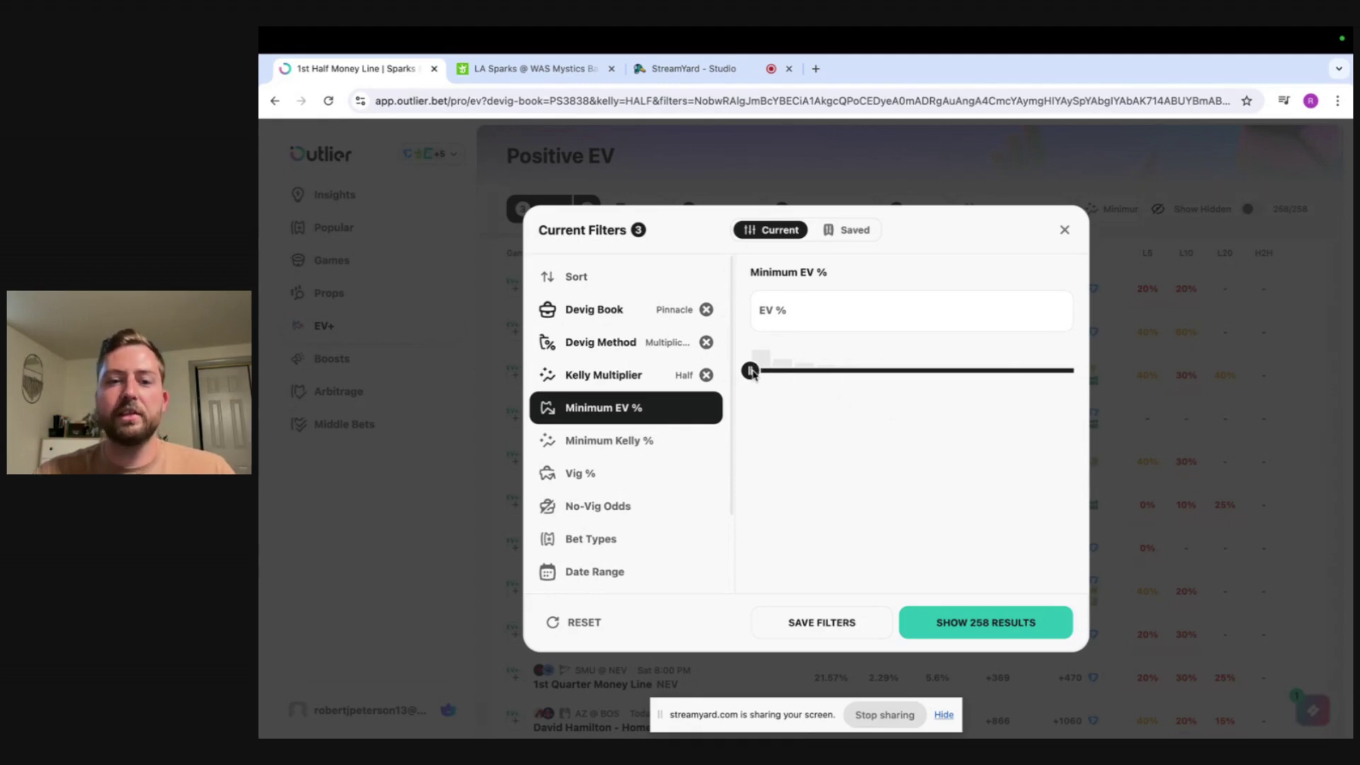
Set Minimum EV % to 1% and leave Minimum Kelly % at 0%
mouse_move(752, 374)
mouse_down()
mouse_move(833, 380)
mouse_move(778, 375)
mouse_up()
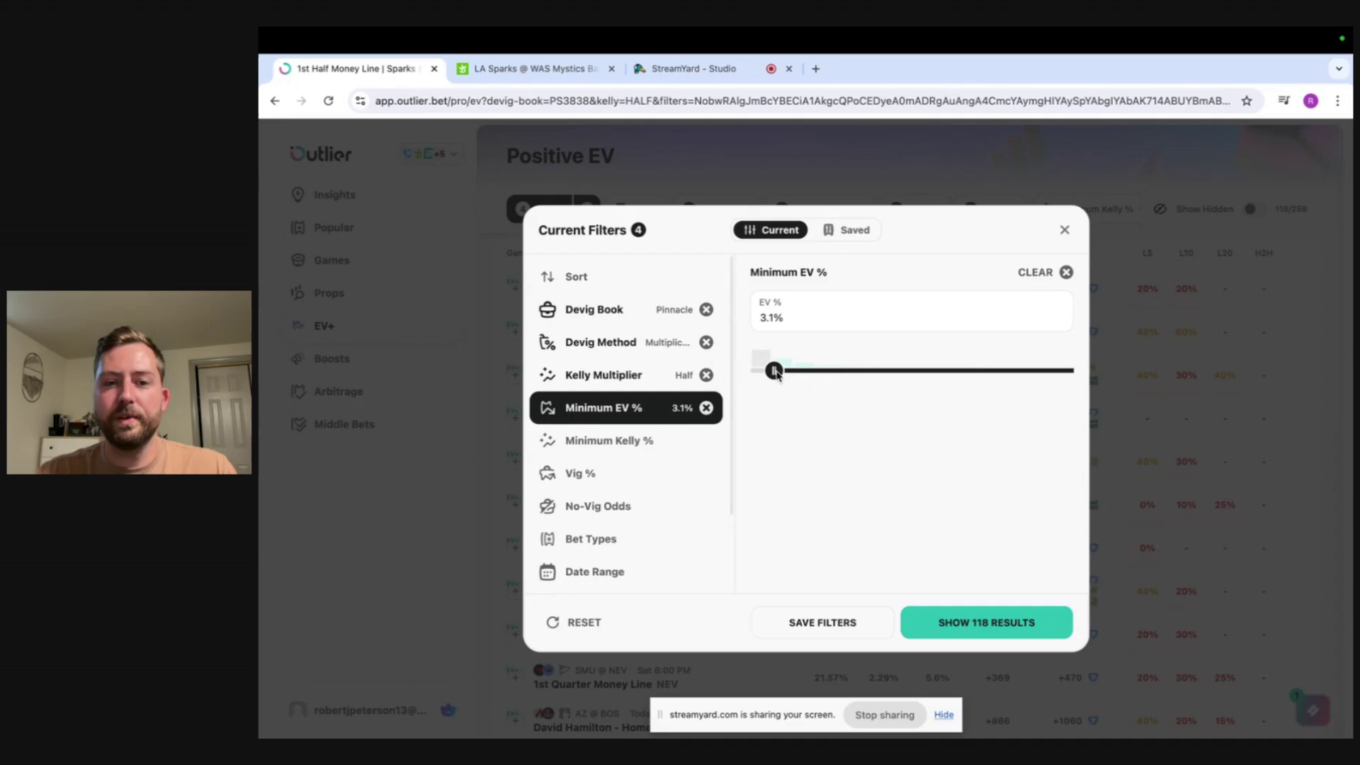
drag(776, 373, 759, 373)
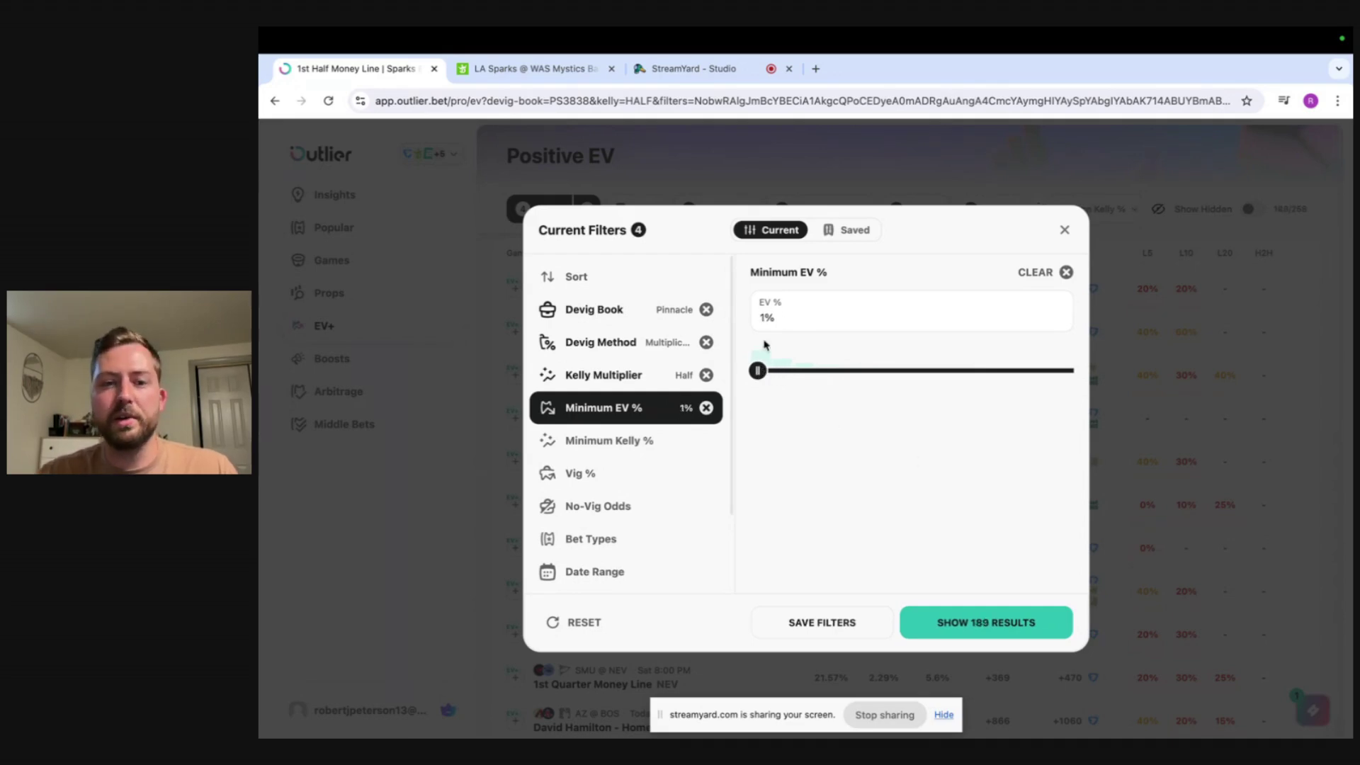
click(580, 435)
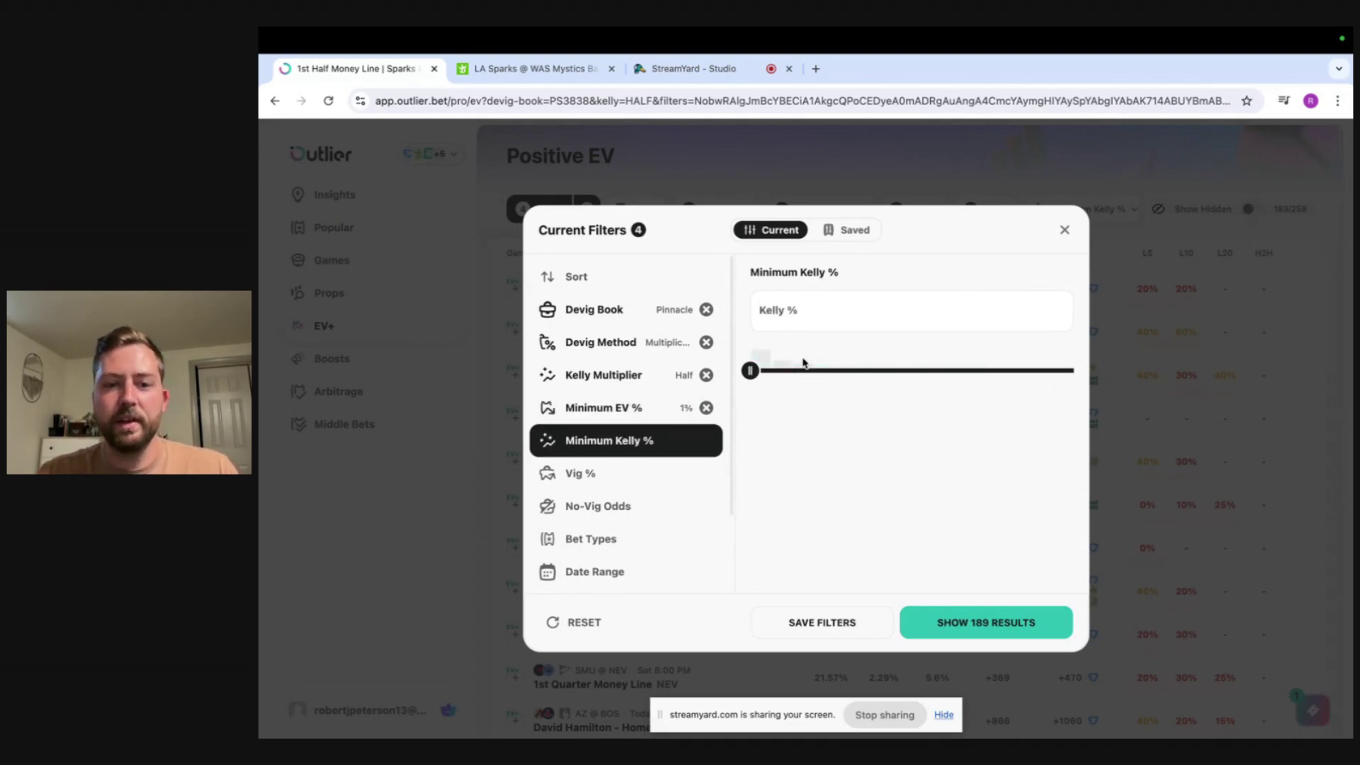
drag(749, 370, 797, 375)
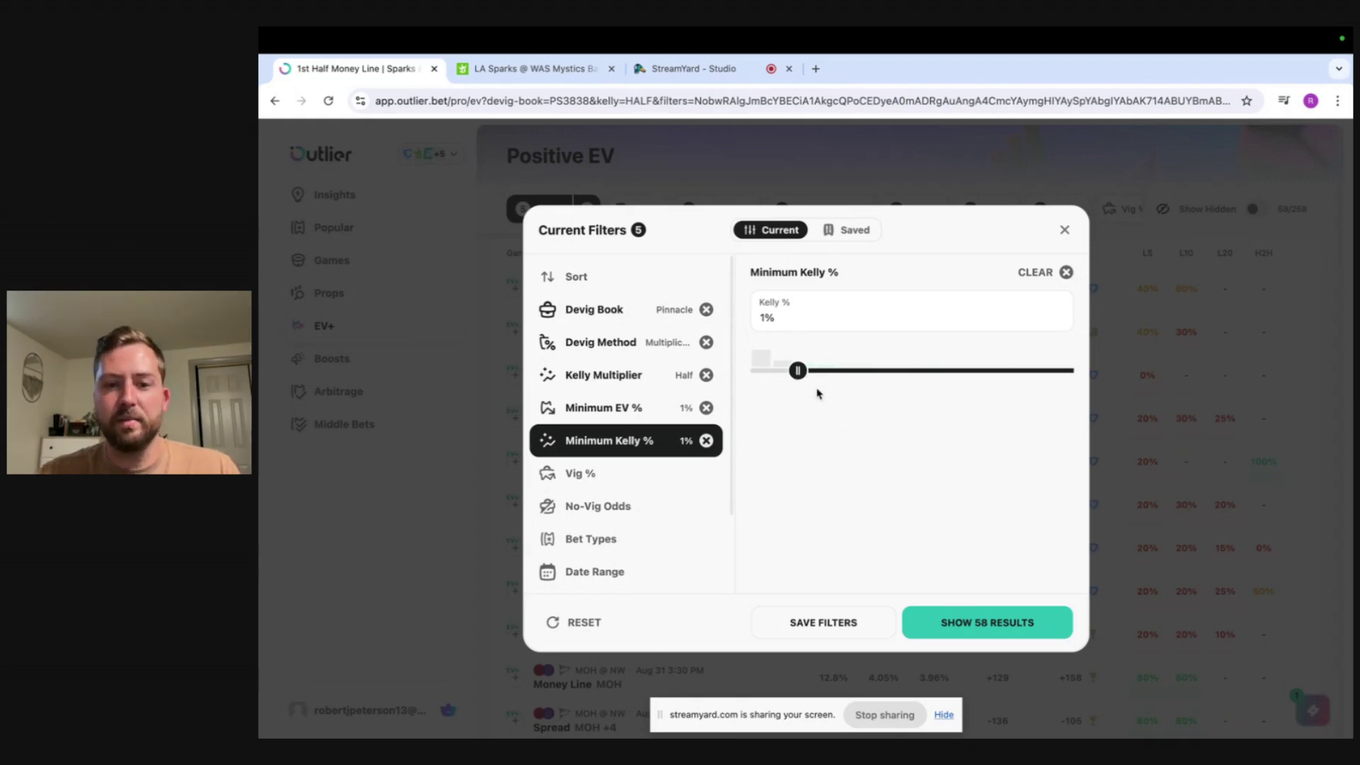
drag(802, 375, 749, 371)
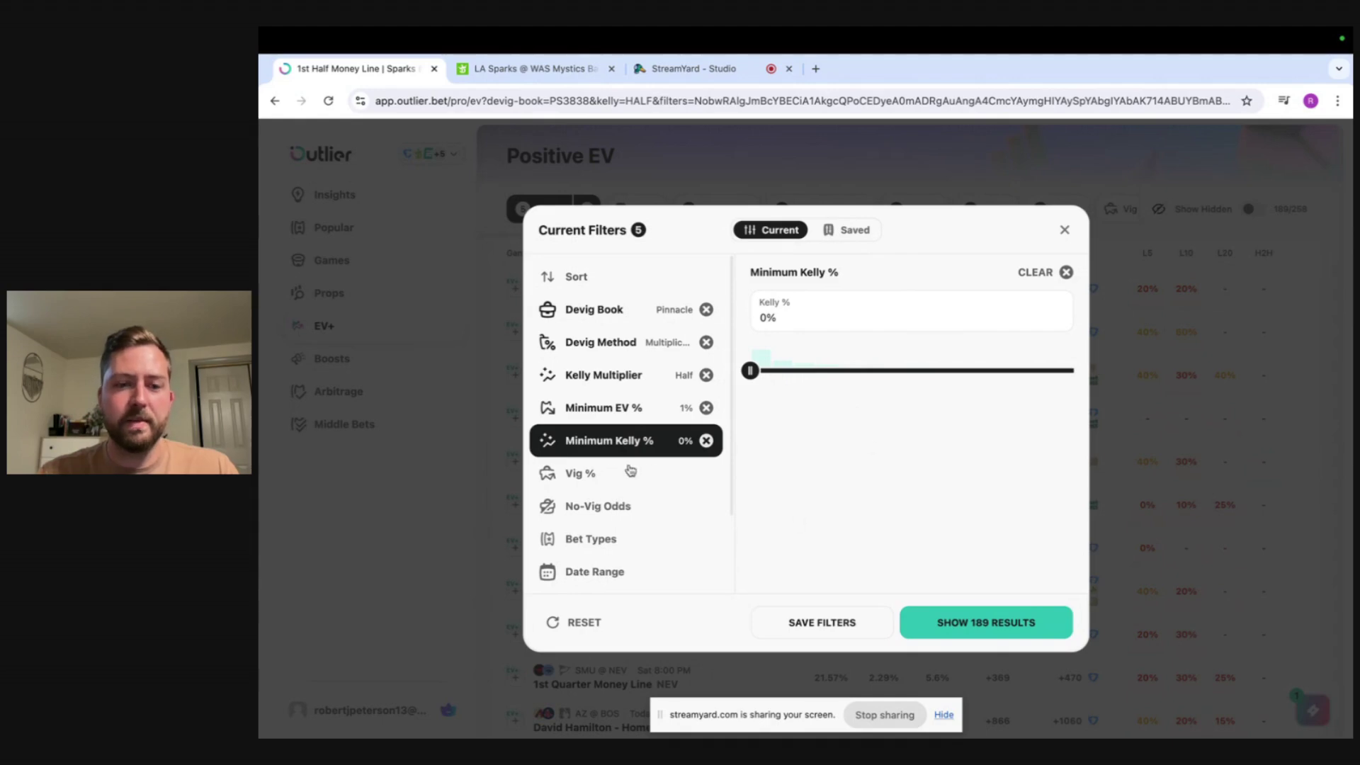
Set the Vig % filter to its maximum of 10.1%
click(593, 481)
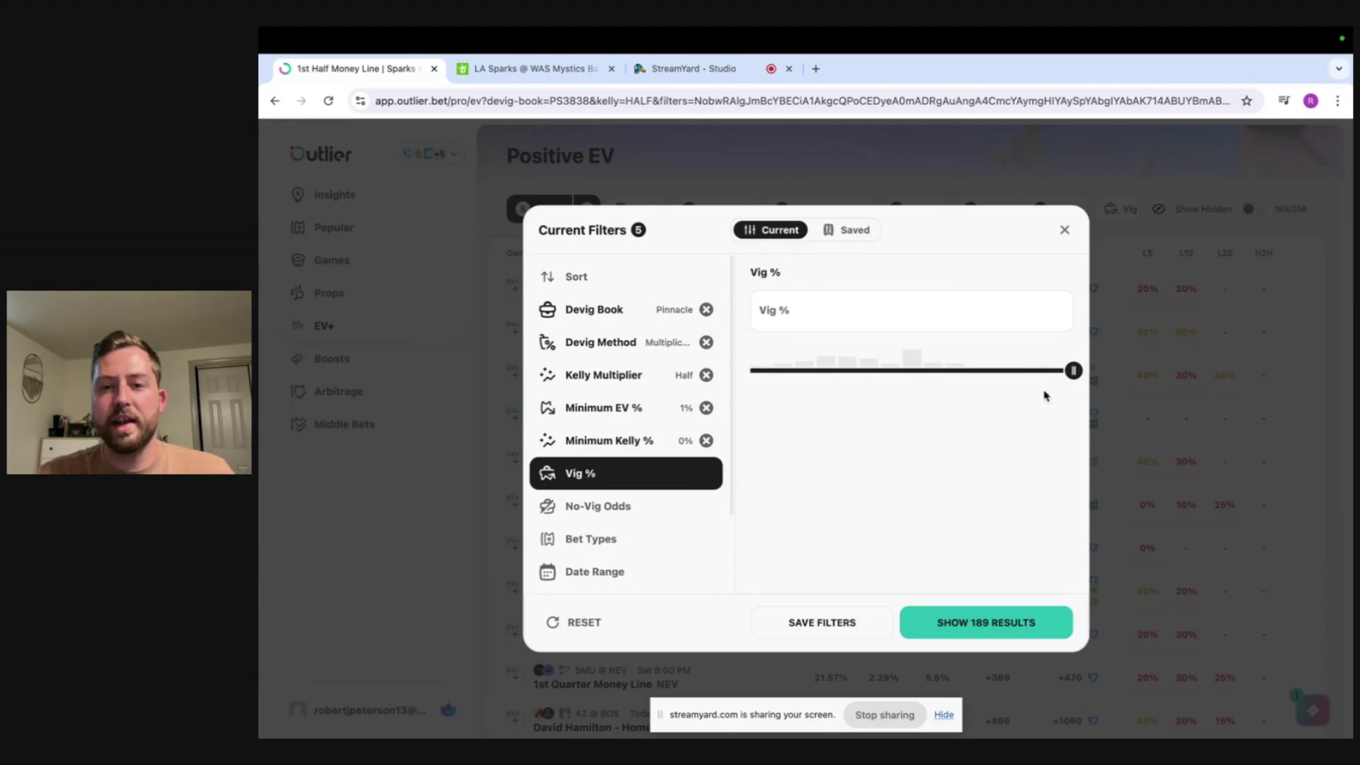
drag(1060, 375, 884, 384)
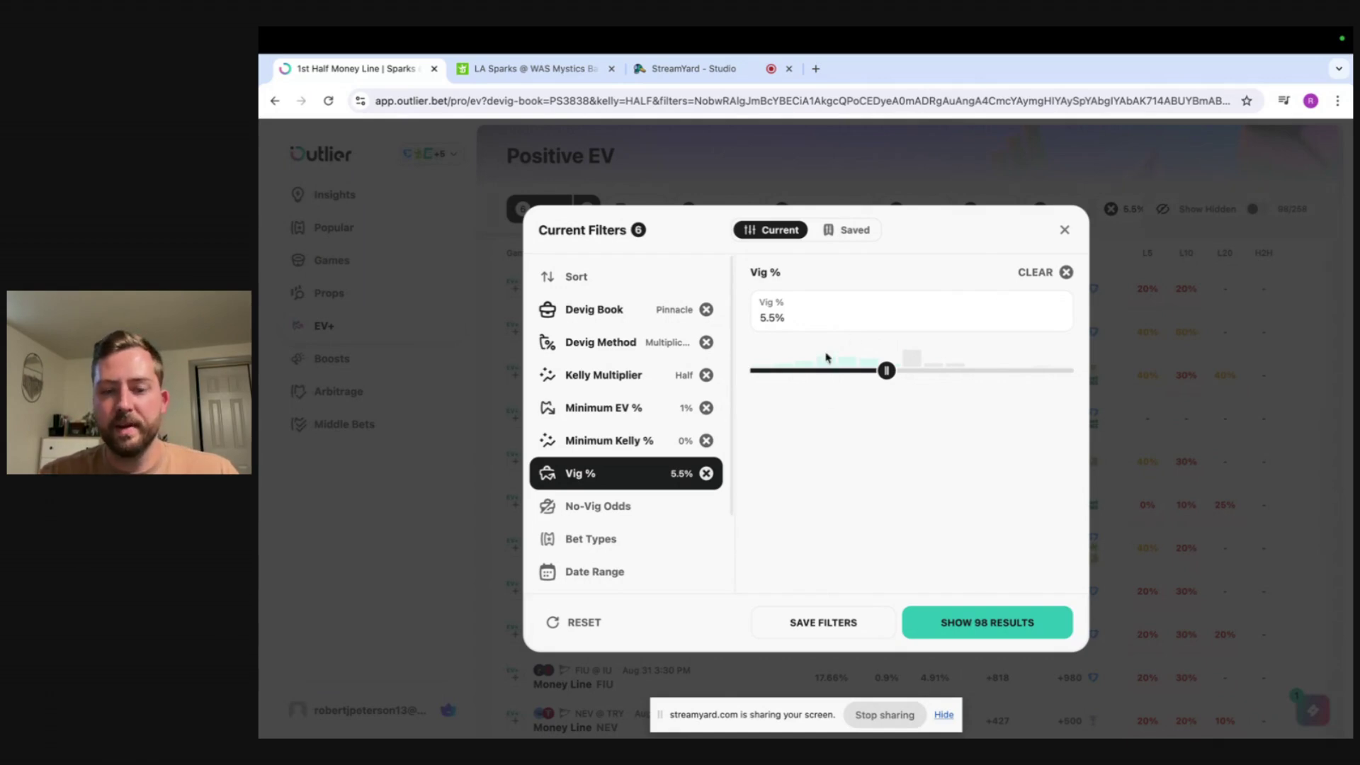
drag(887, 370, 1072, 401)
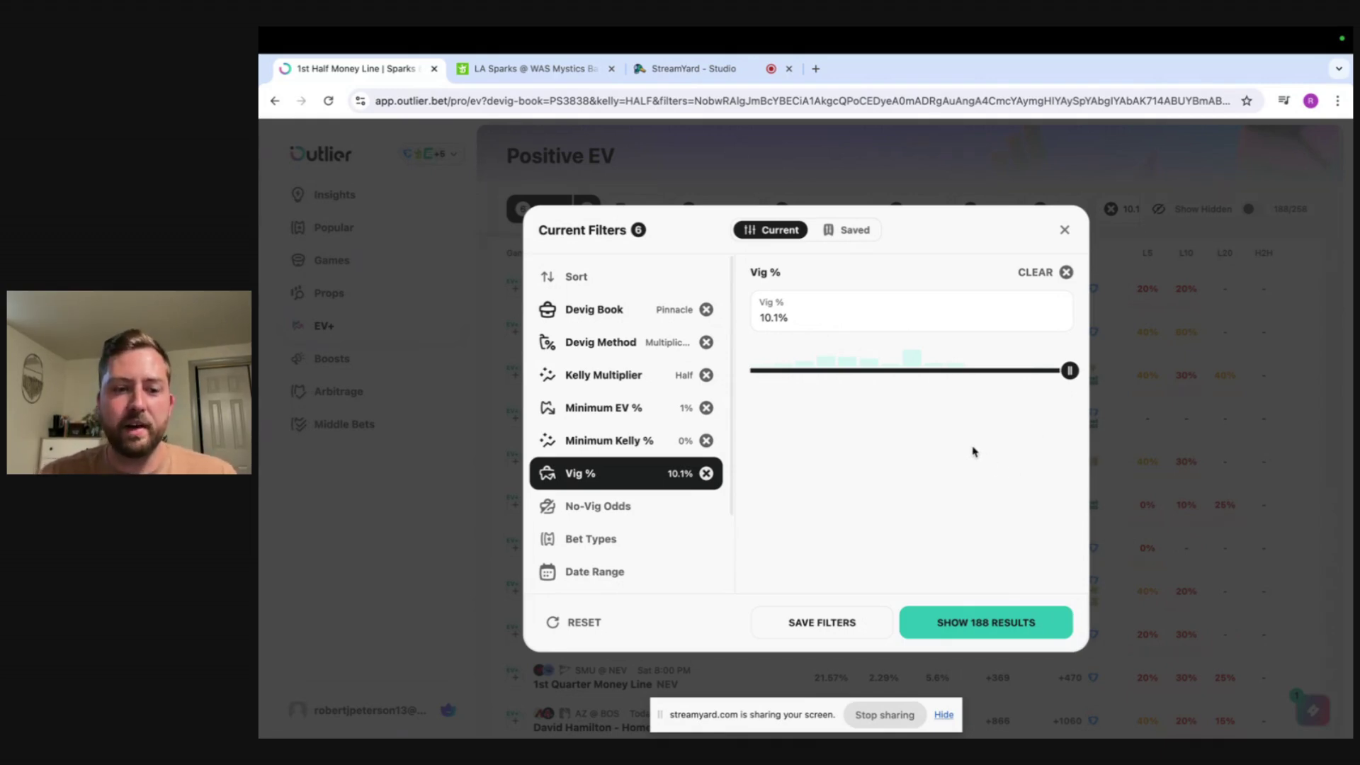
Limit the No-Vig Odds filter to the range -505 to +200
click(636, 515)
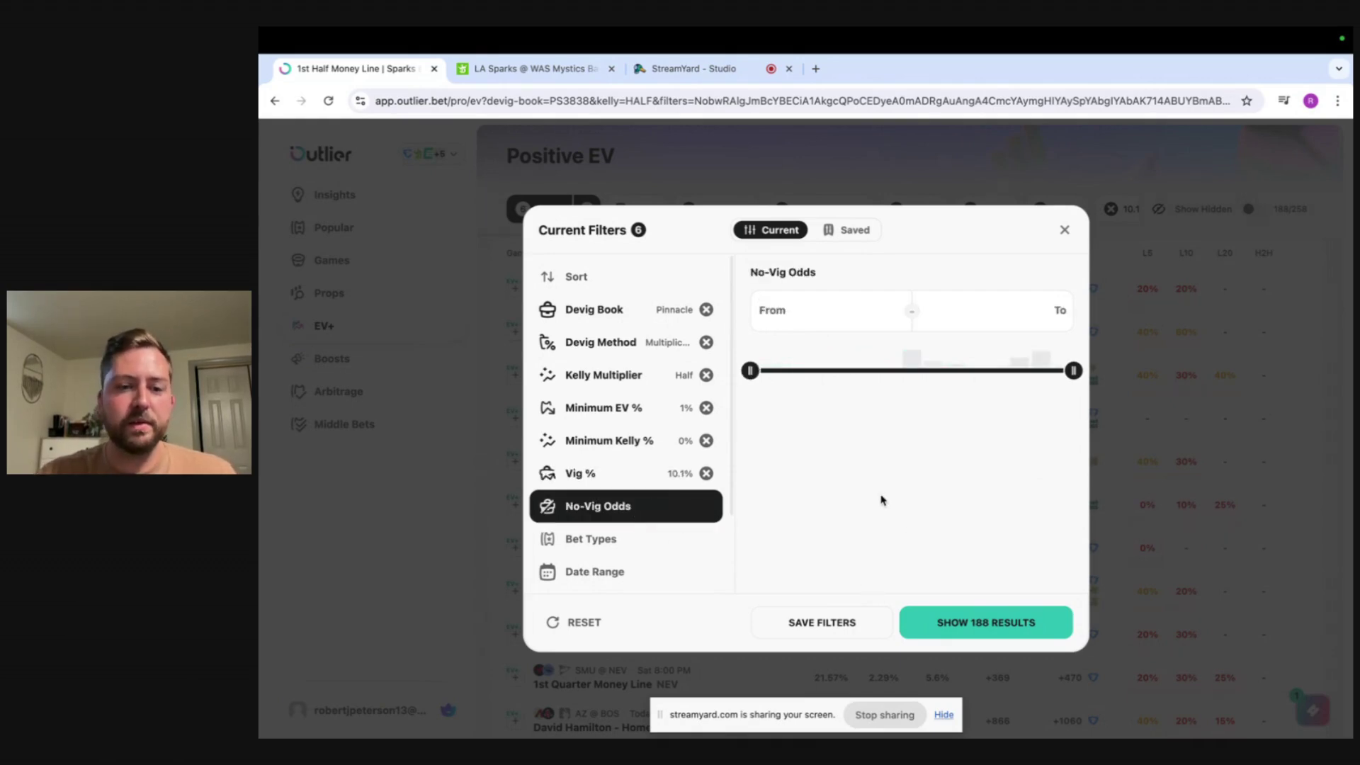
click(753, 376)
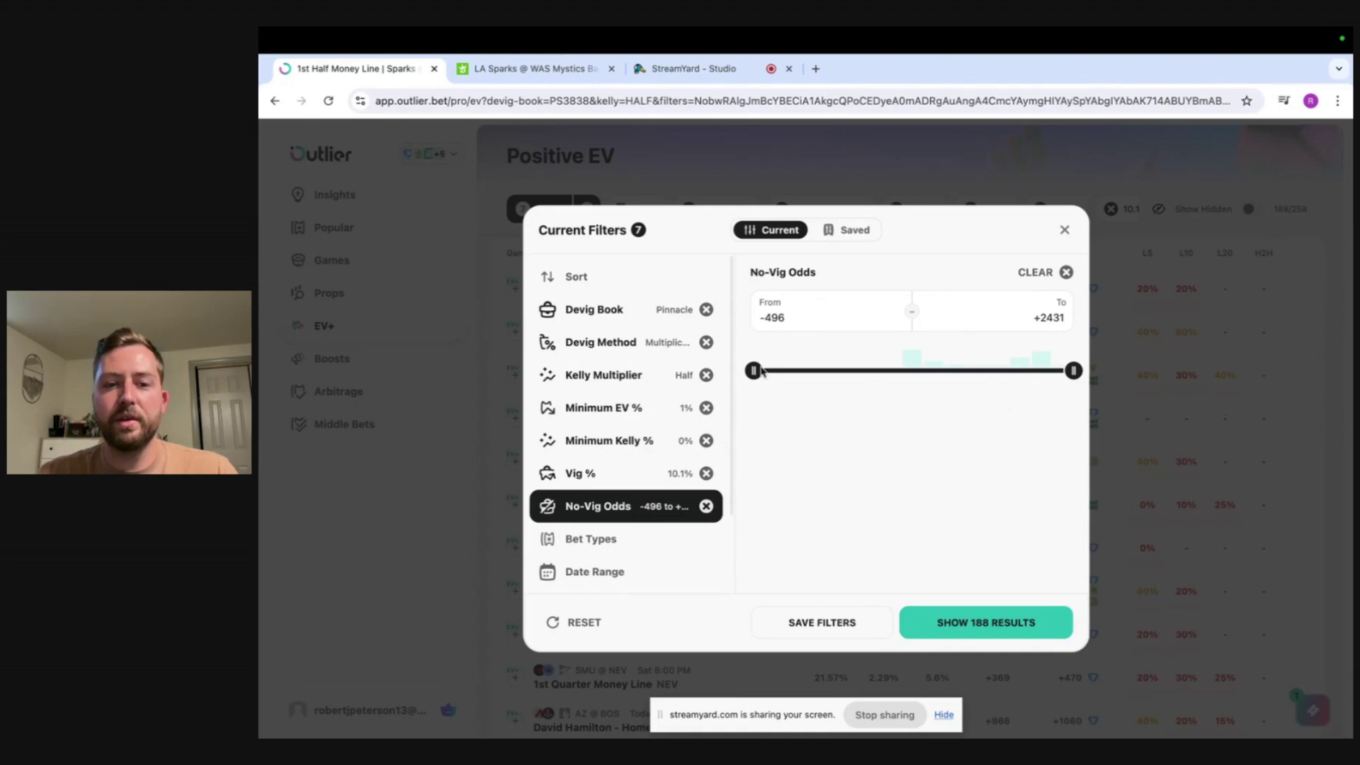
drag(753, 370, 738, 374)
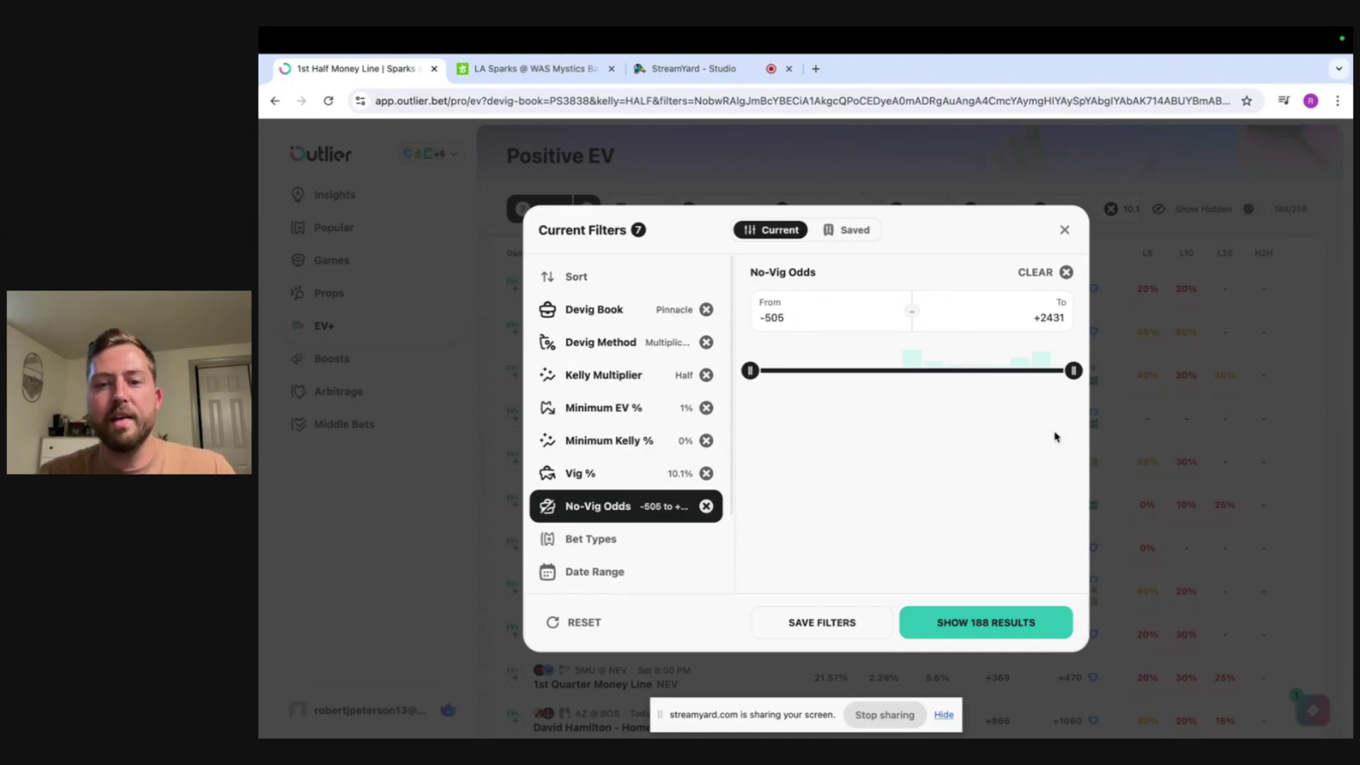
drag(1072, 381, 962, 393)
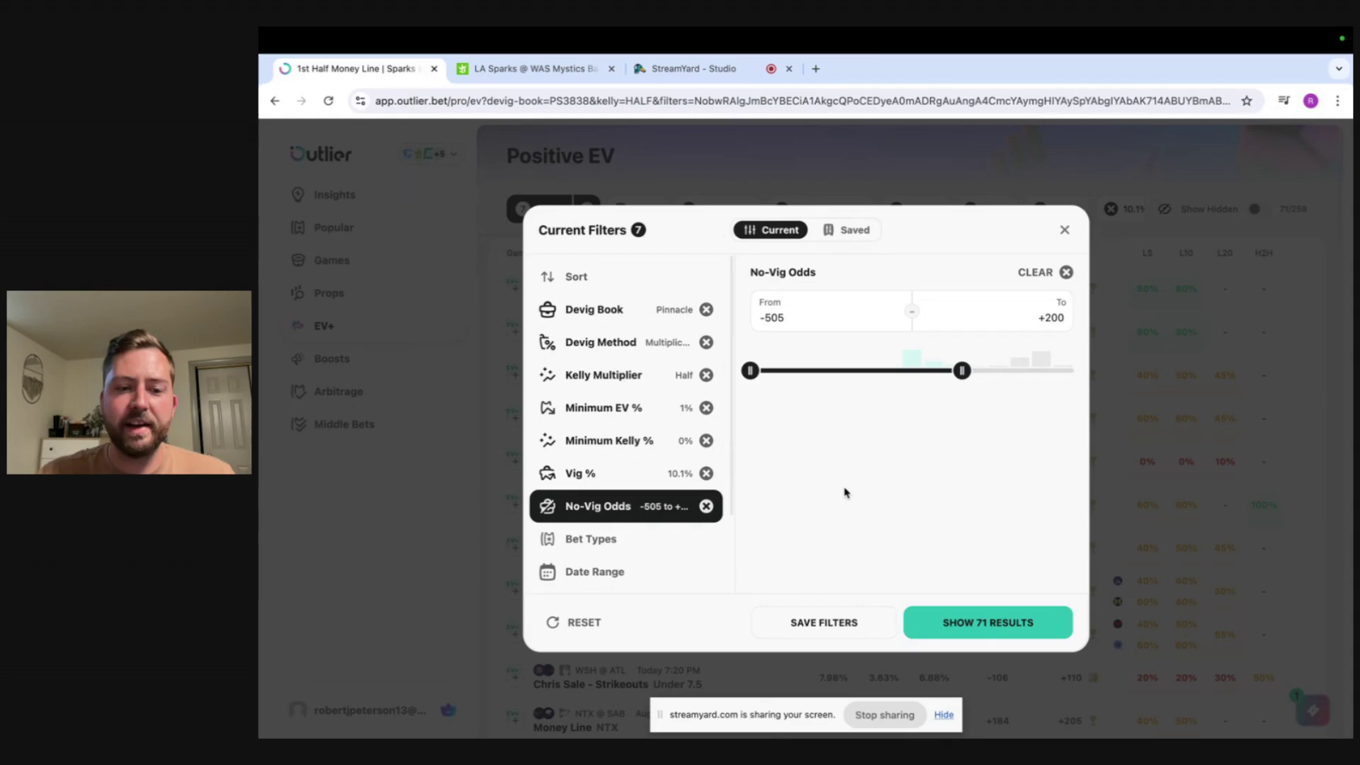
Limit the Bet Types filter to Gamelines instead of All Bet Types
click(602, 544)
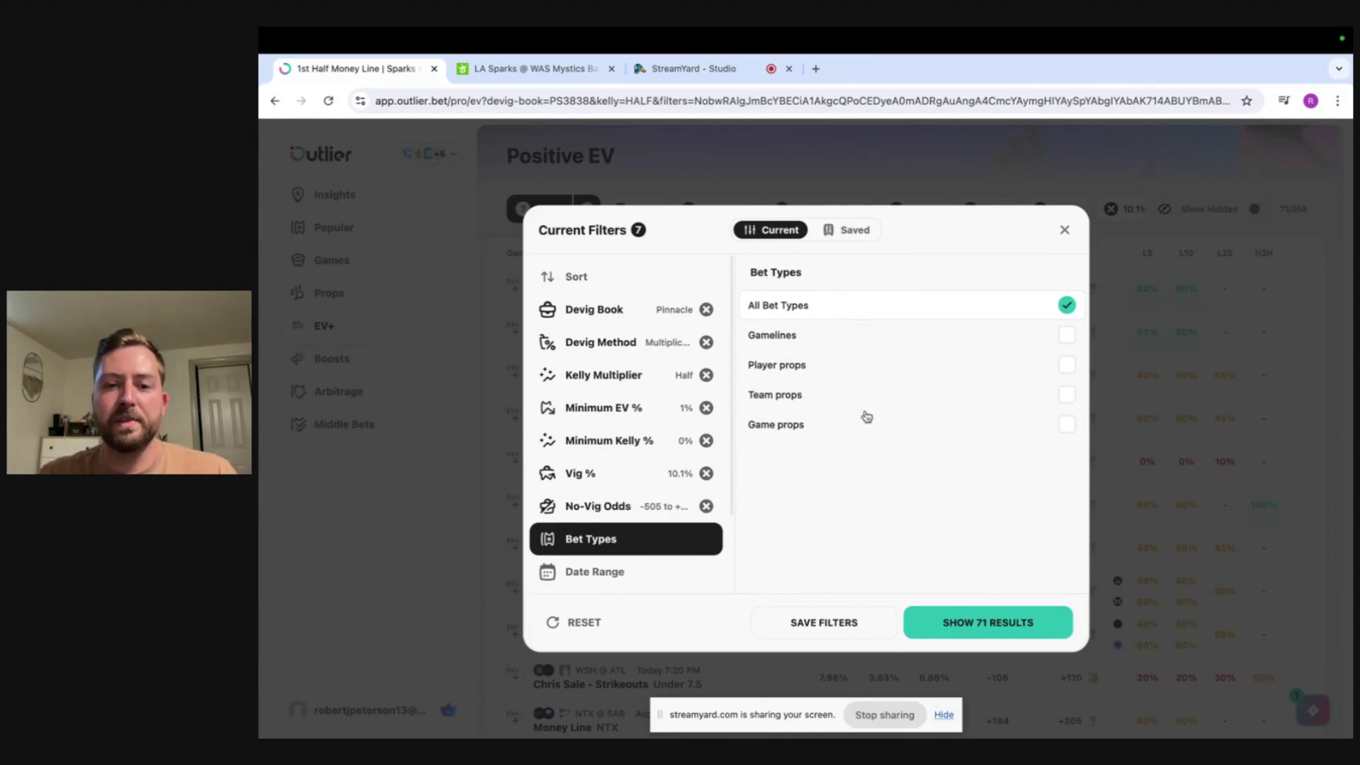
click(805, 337)
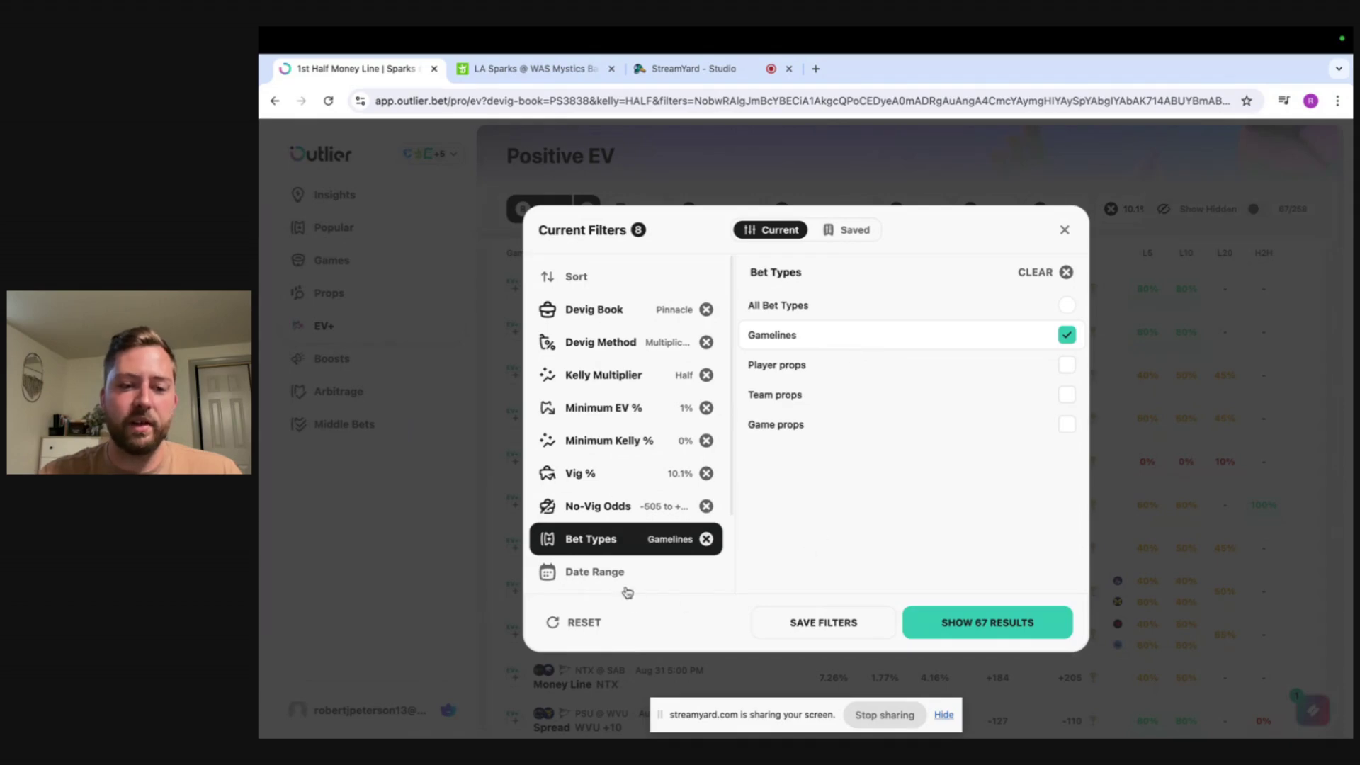
Filter the date range to the next 24 hours and show the 16 matching bets
click(604, 575)
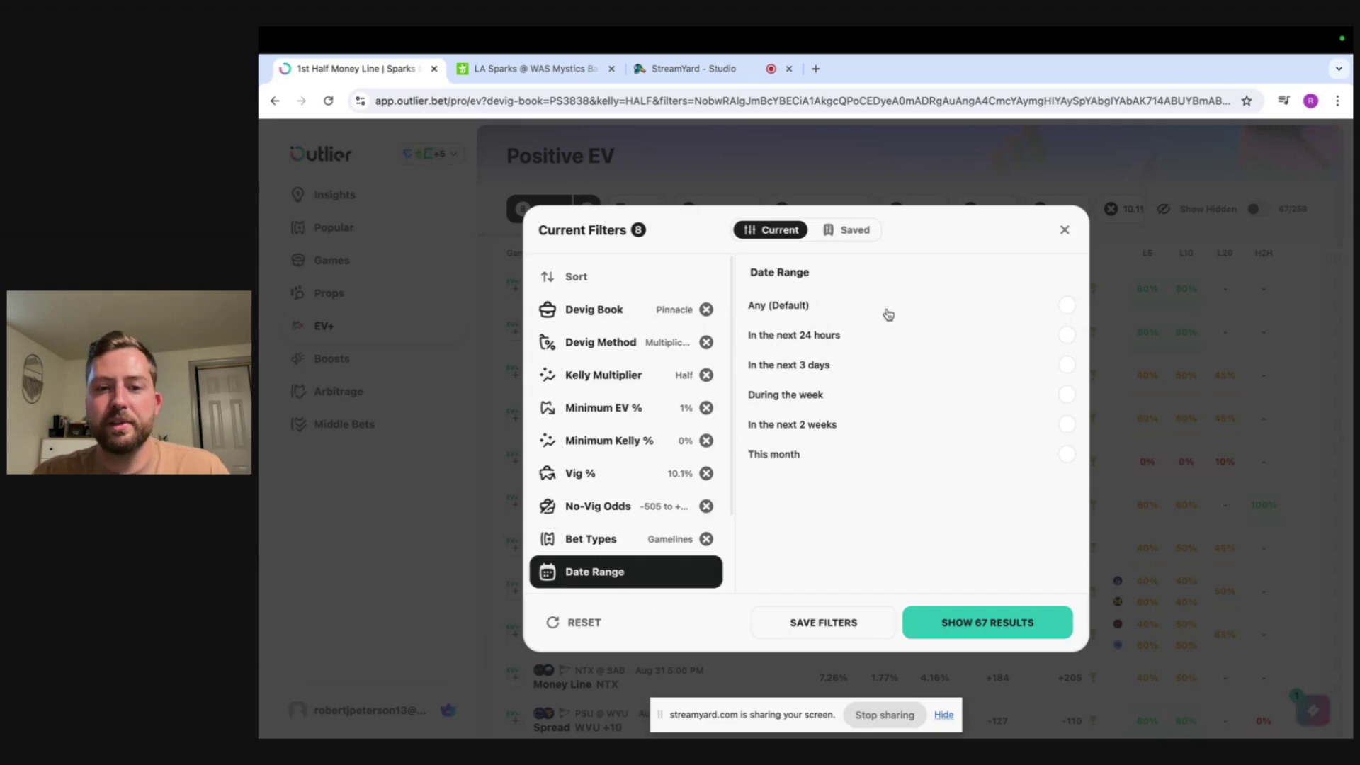
click(841, 339)
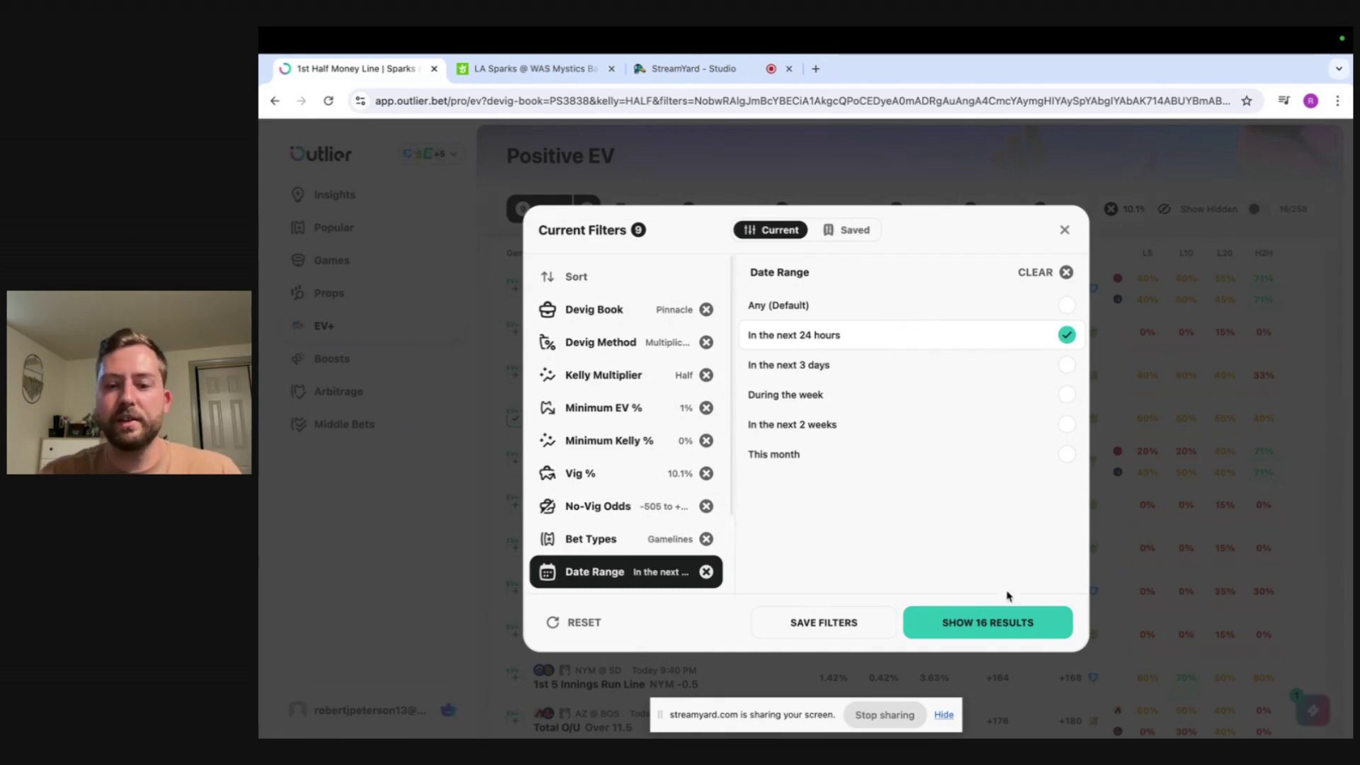
click(988, 627)
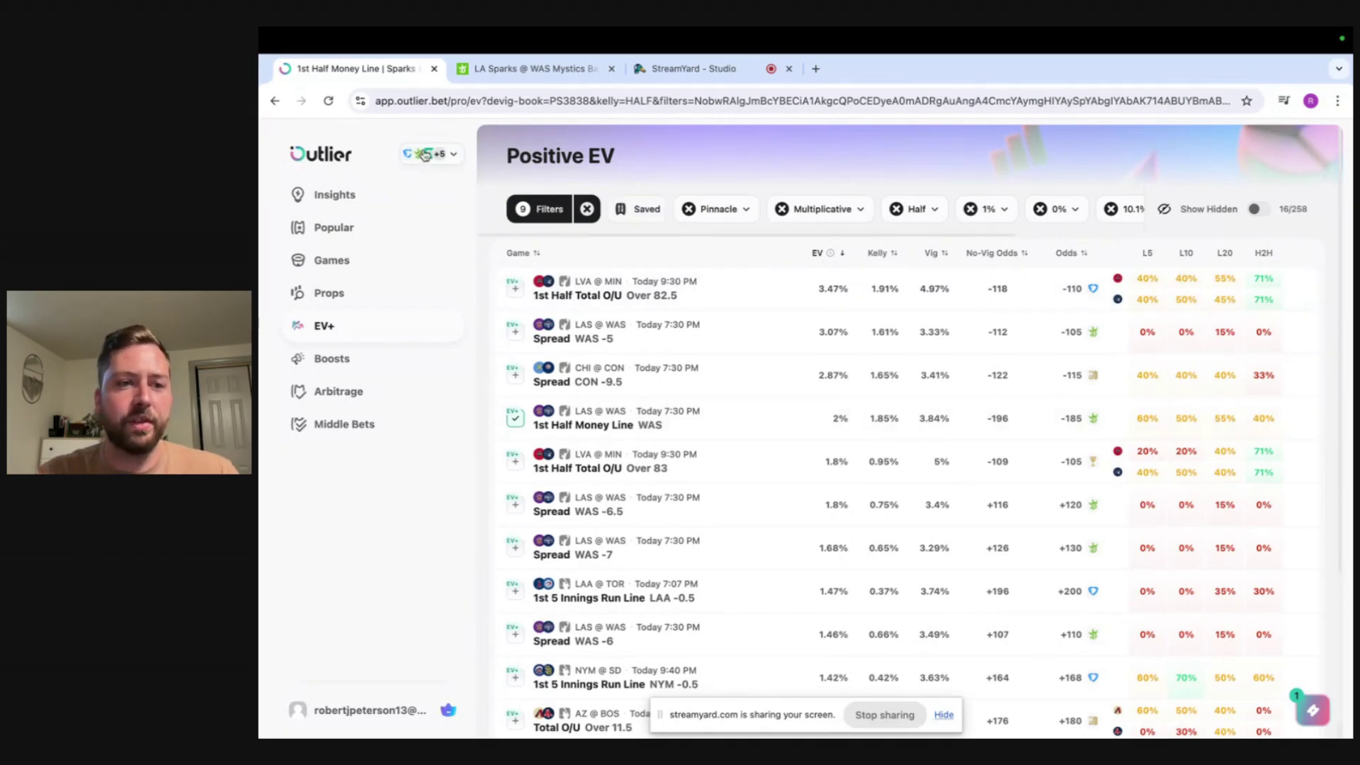
click(429, 155)
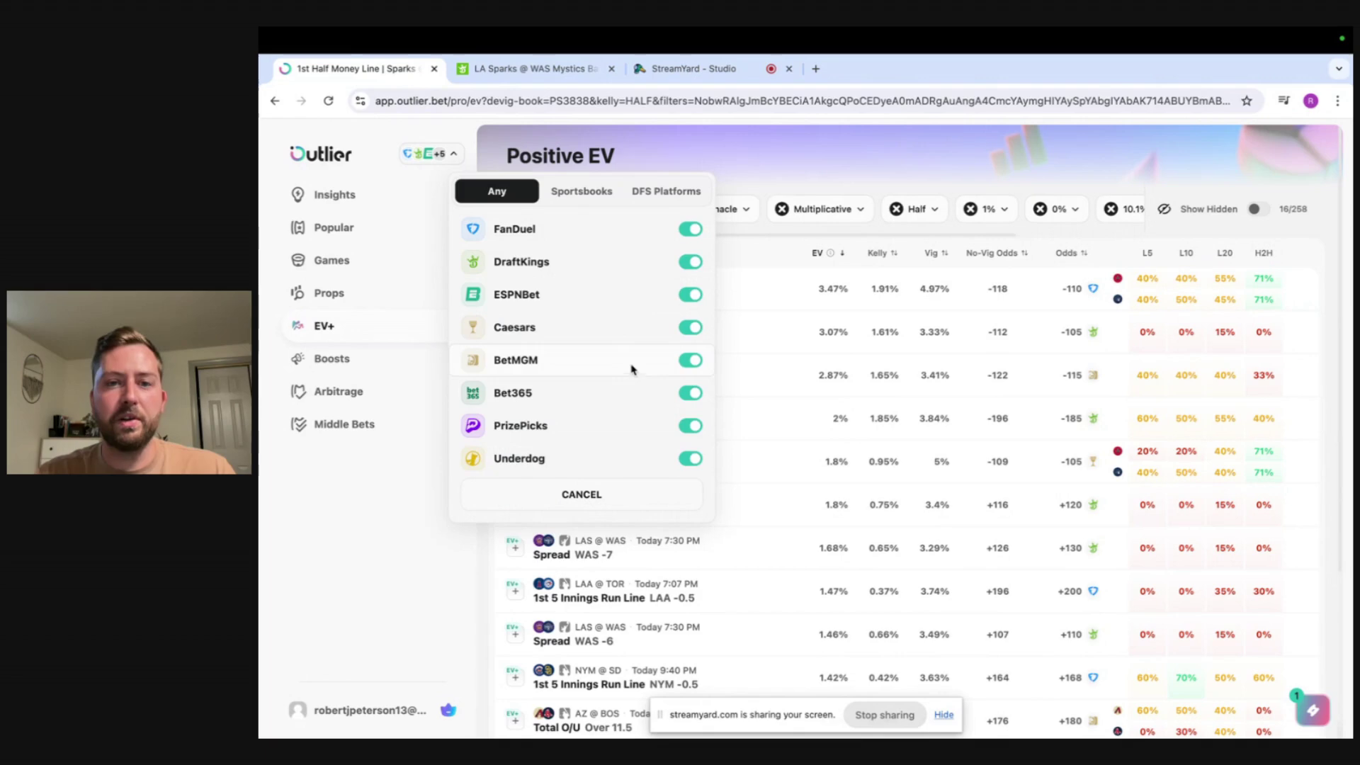
click(770, 186)
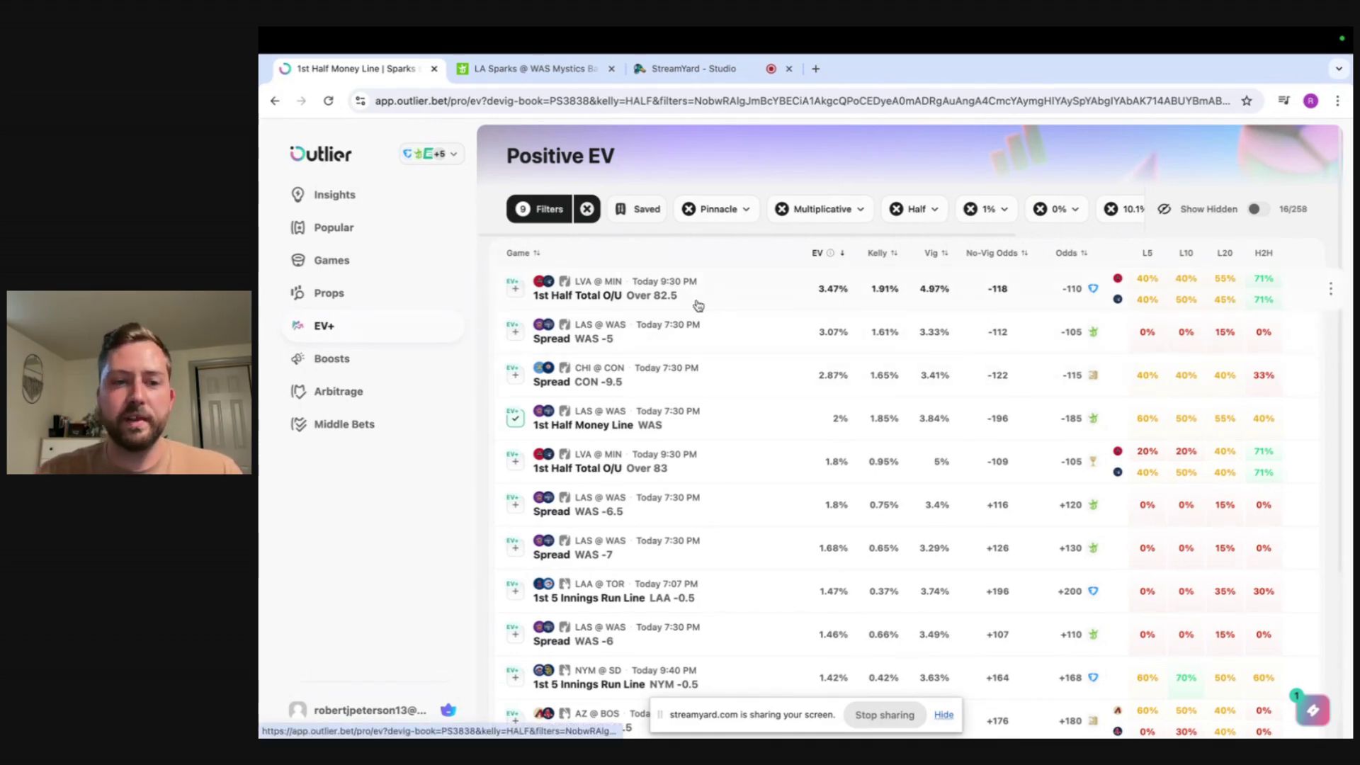
Open the LVA @ MIN 1st Half Total Over 82.5 bet and check its Devig Odds options
click(750, 304)
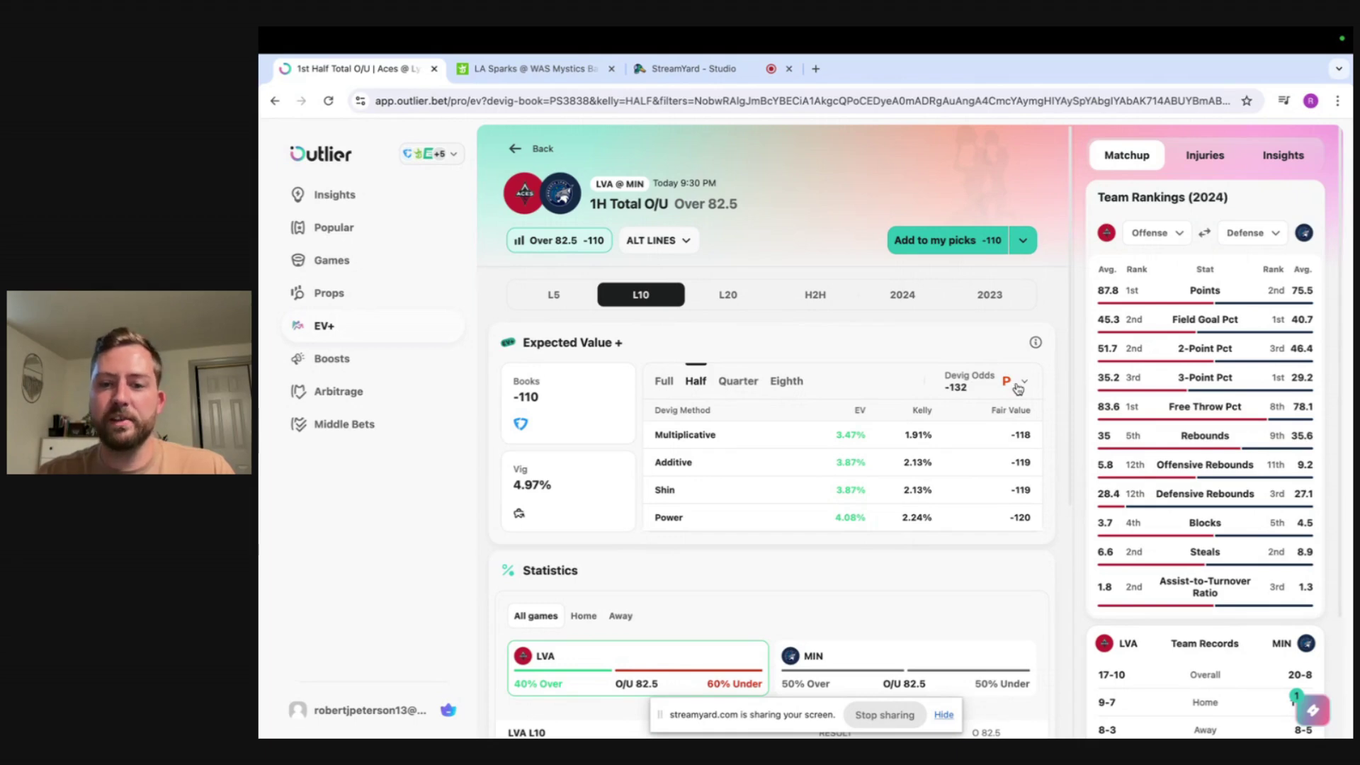
click(1018, 389)
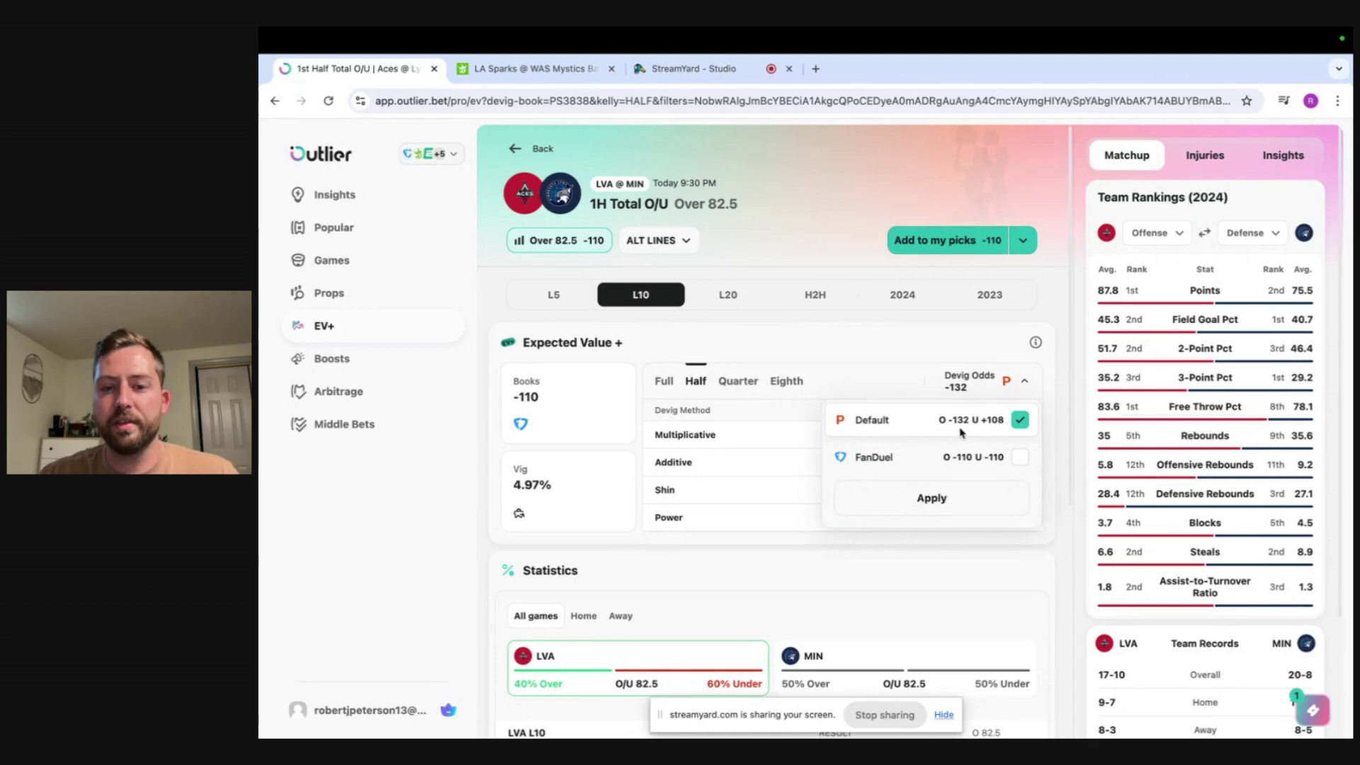
click(829, 349)
scroll(827, 492, down, 1)
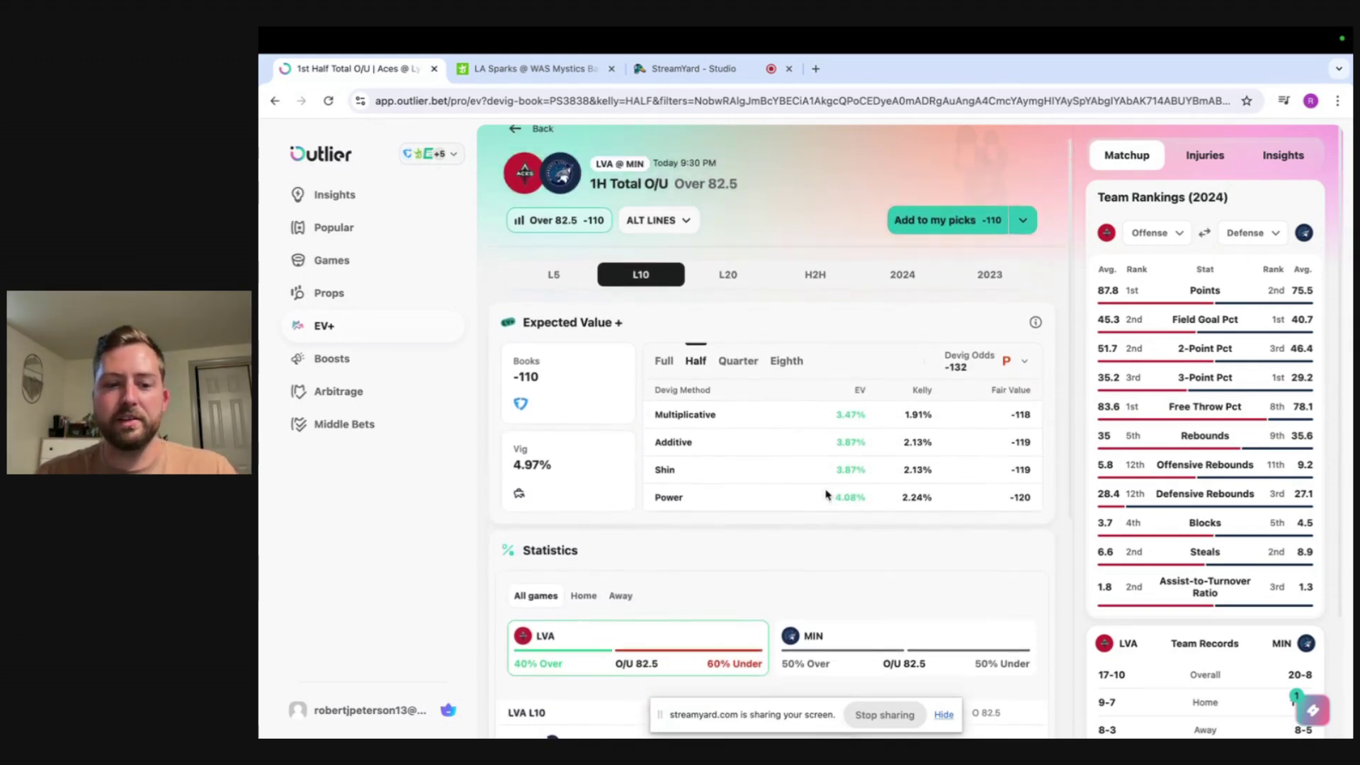
scroll(827, 493, up, 1)
Add the Over 82.5 bet to picks and remove the Sparks @ Mystics pick
click(969, 241)
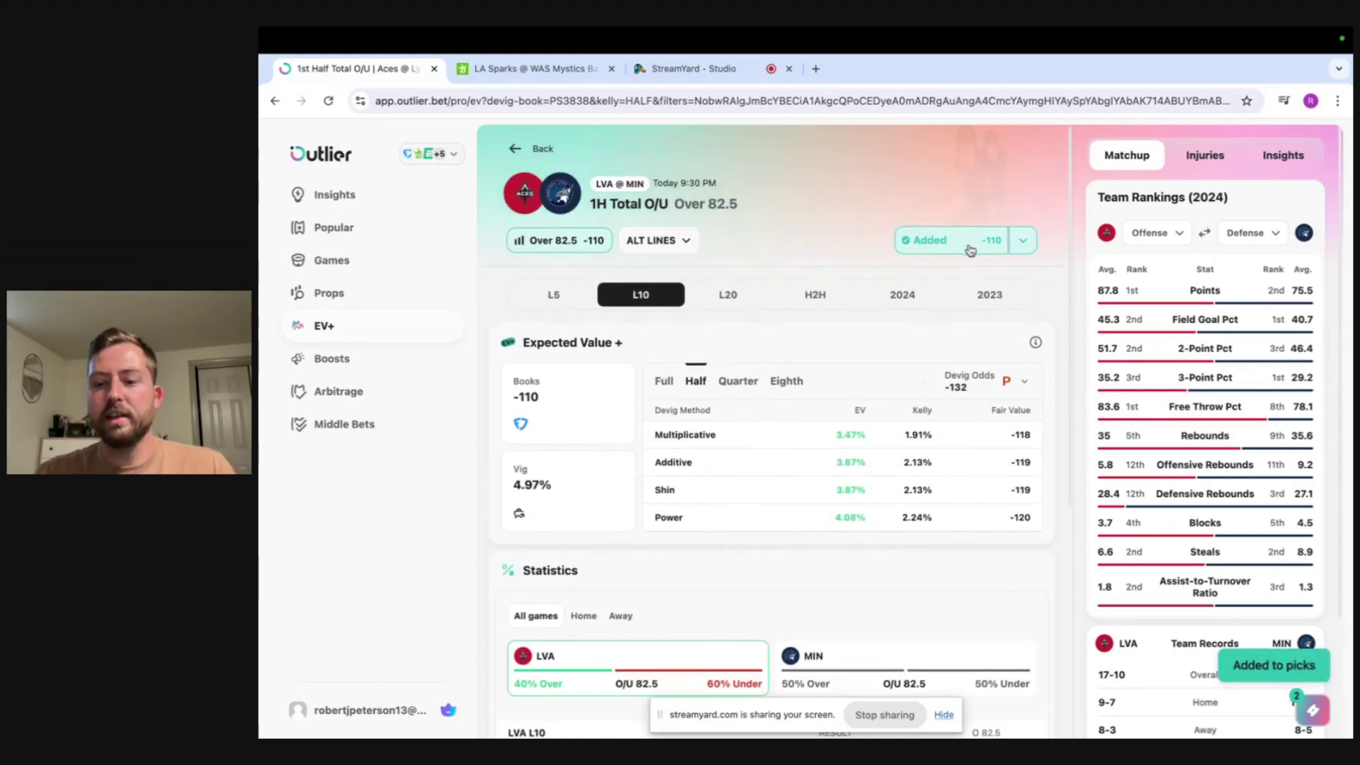
click(1310, 712)
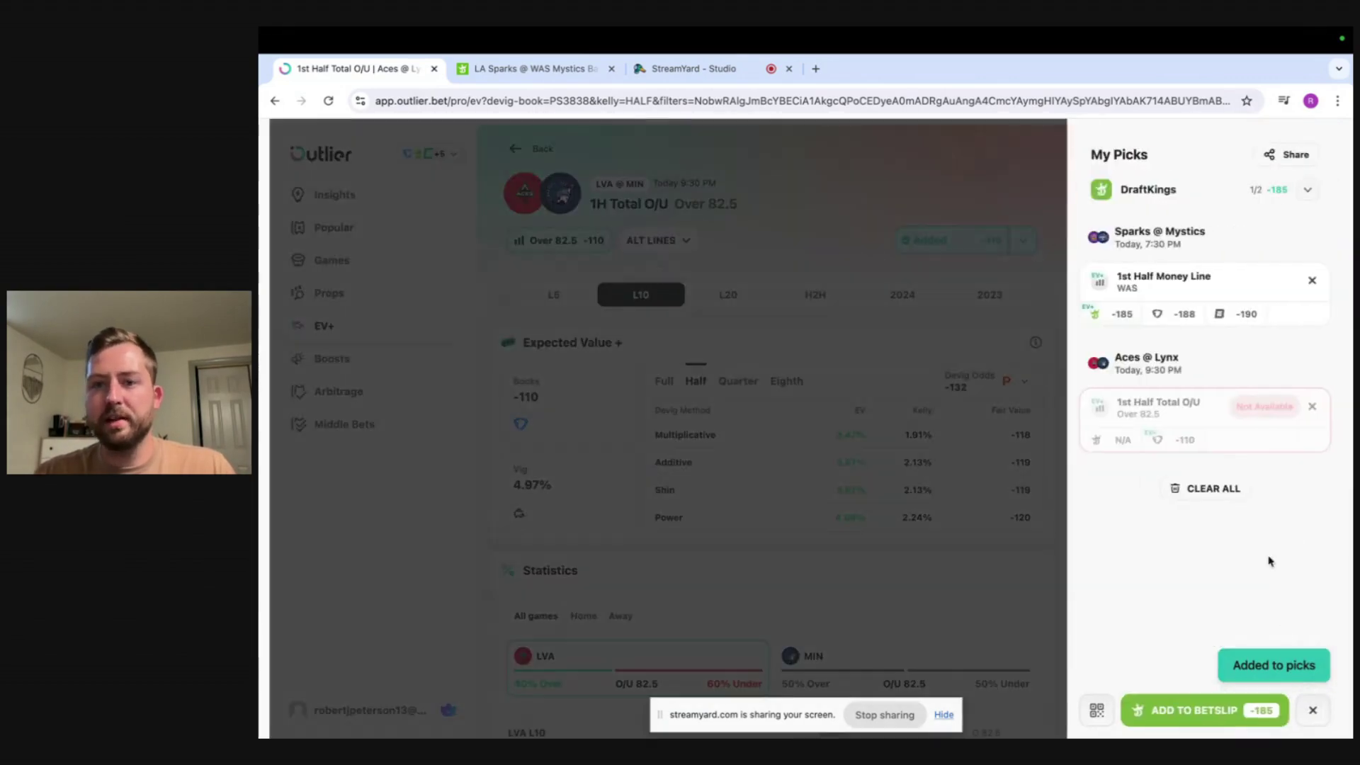
click(1311, 280)
Switch the picks' sportsbook to FanDuel and send the bet to the FanDuel betslip
click(1207, 196)
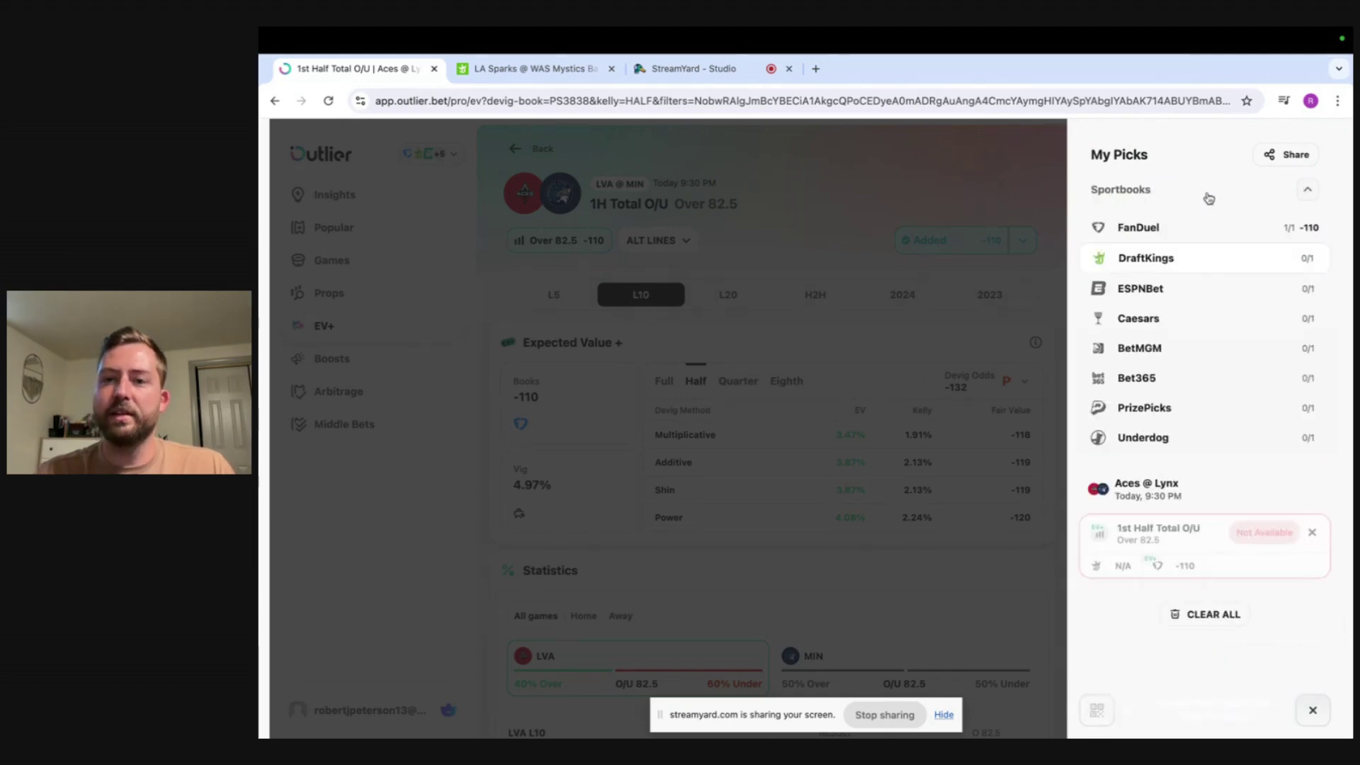
click(1188, 228)
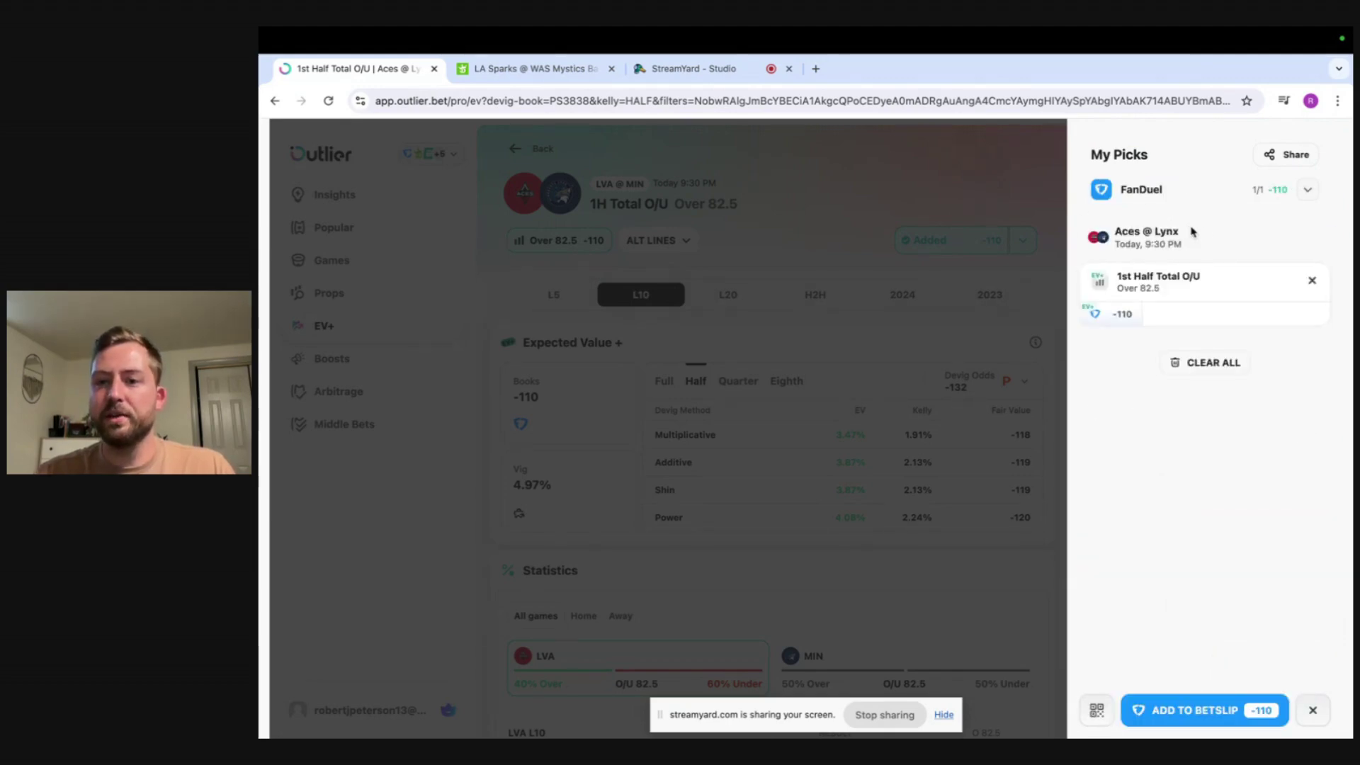
click(1194, 711)
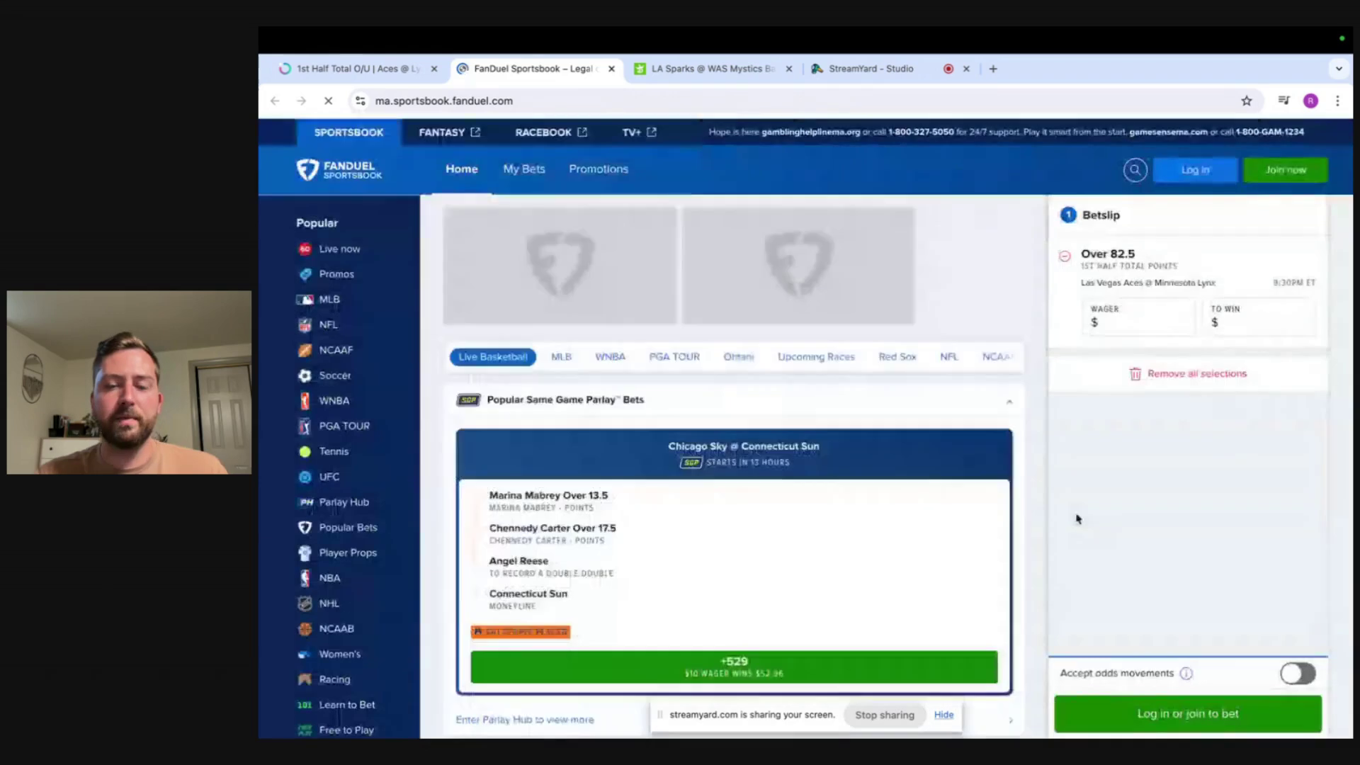
Enter a $100 wager on the Over 82.5 betslip (to win $90.91) and return to Outlier
click(1151, 318)
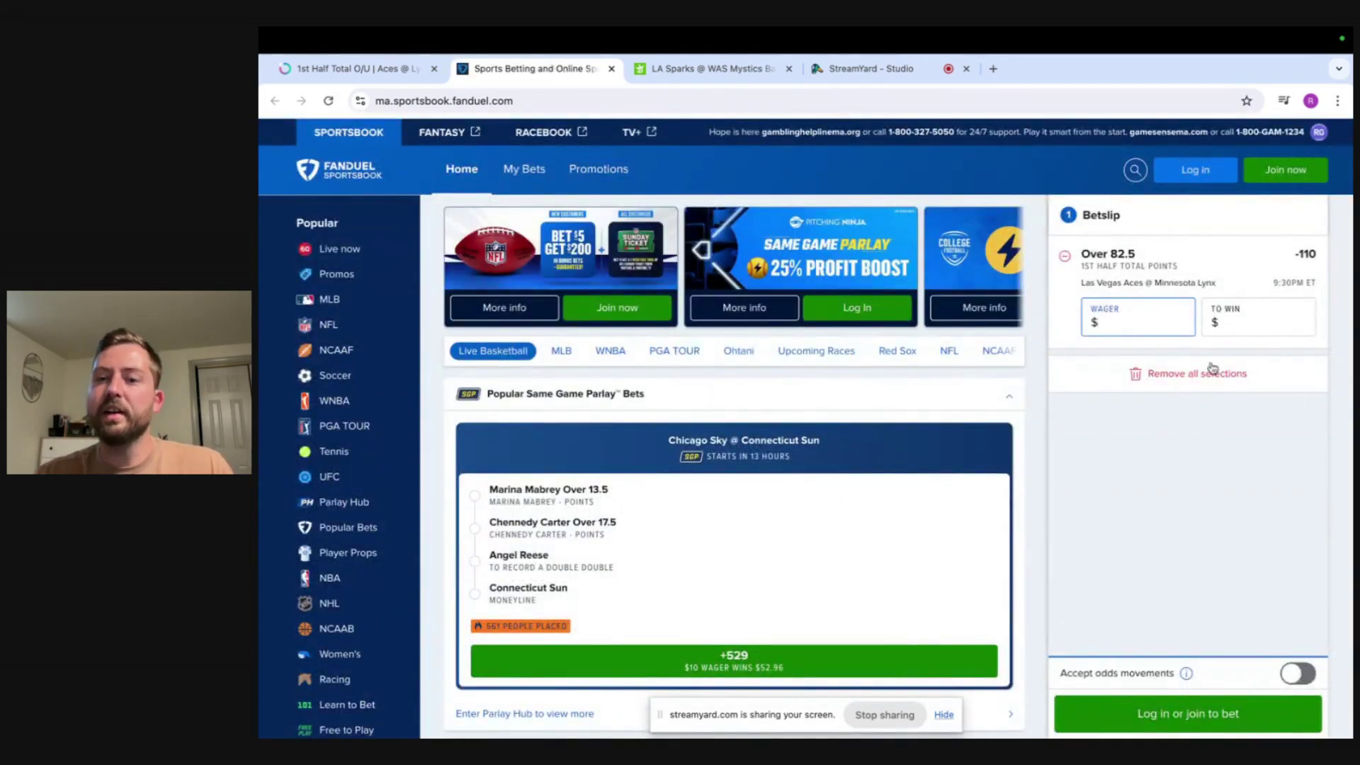
text(100)
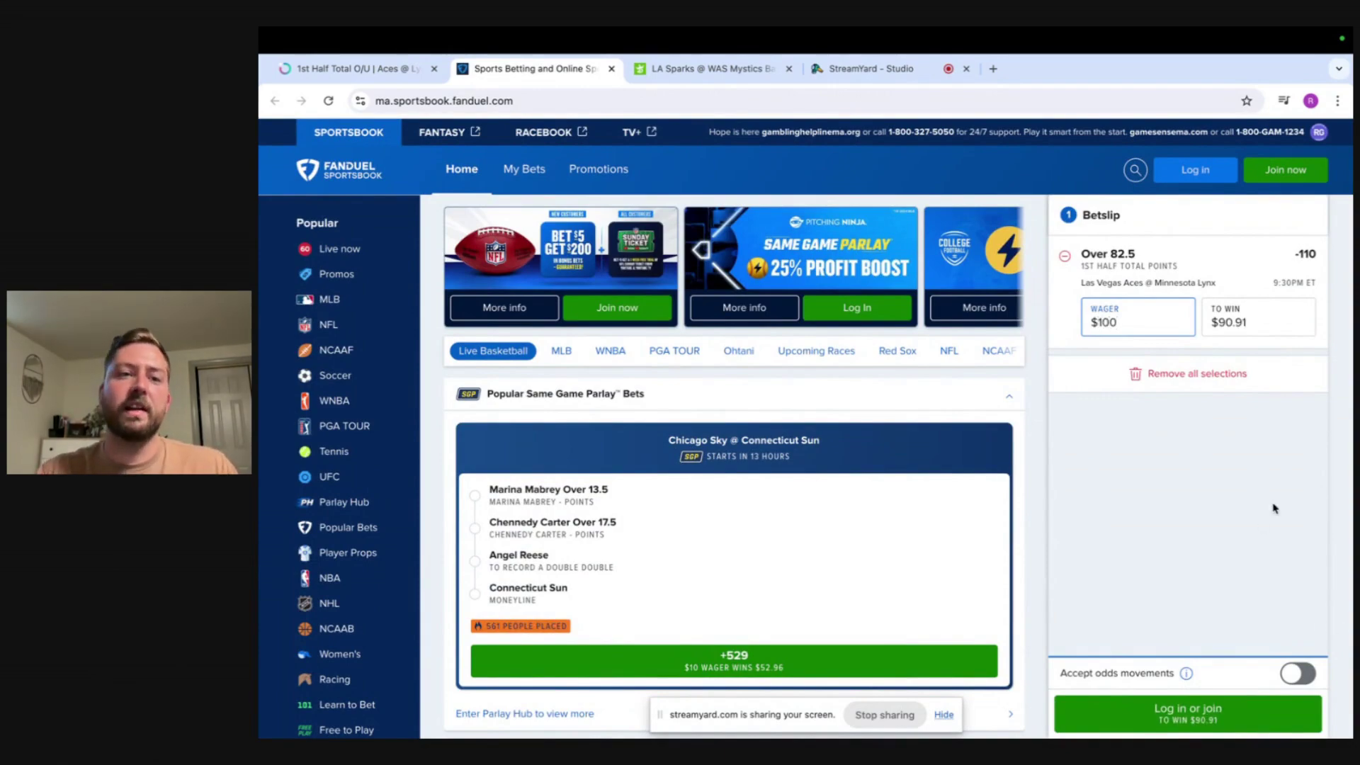
click(371, 74)
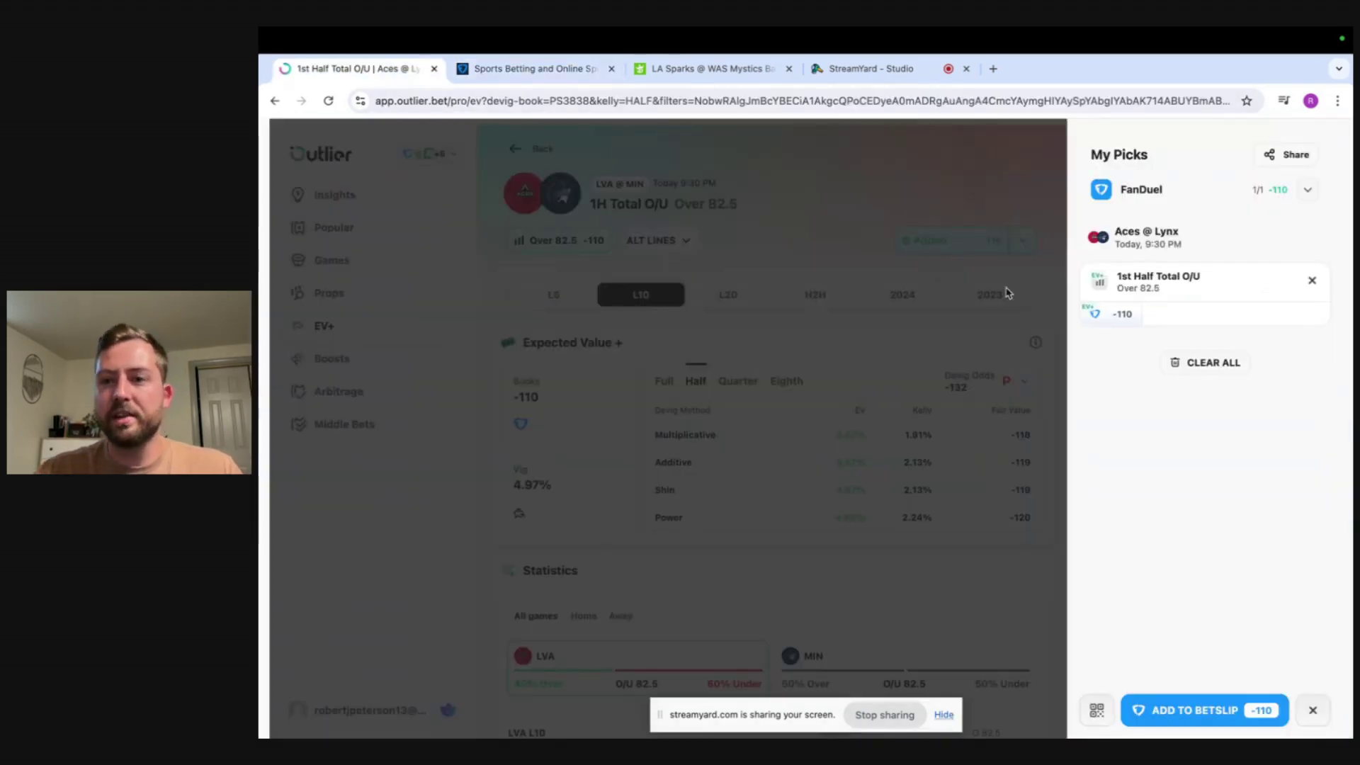
Close My Picks and go back to the Positive EV list showing LVA @ MIN Over 82.5 added
click(1312, 710)
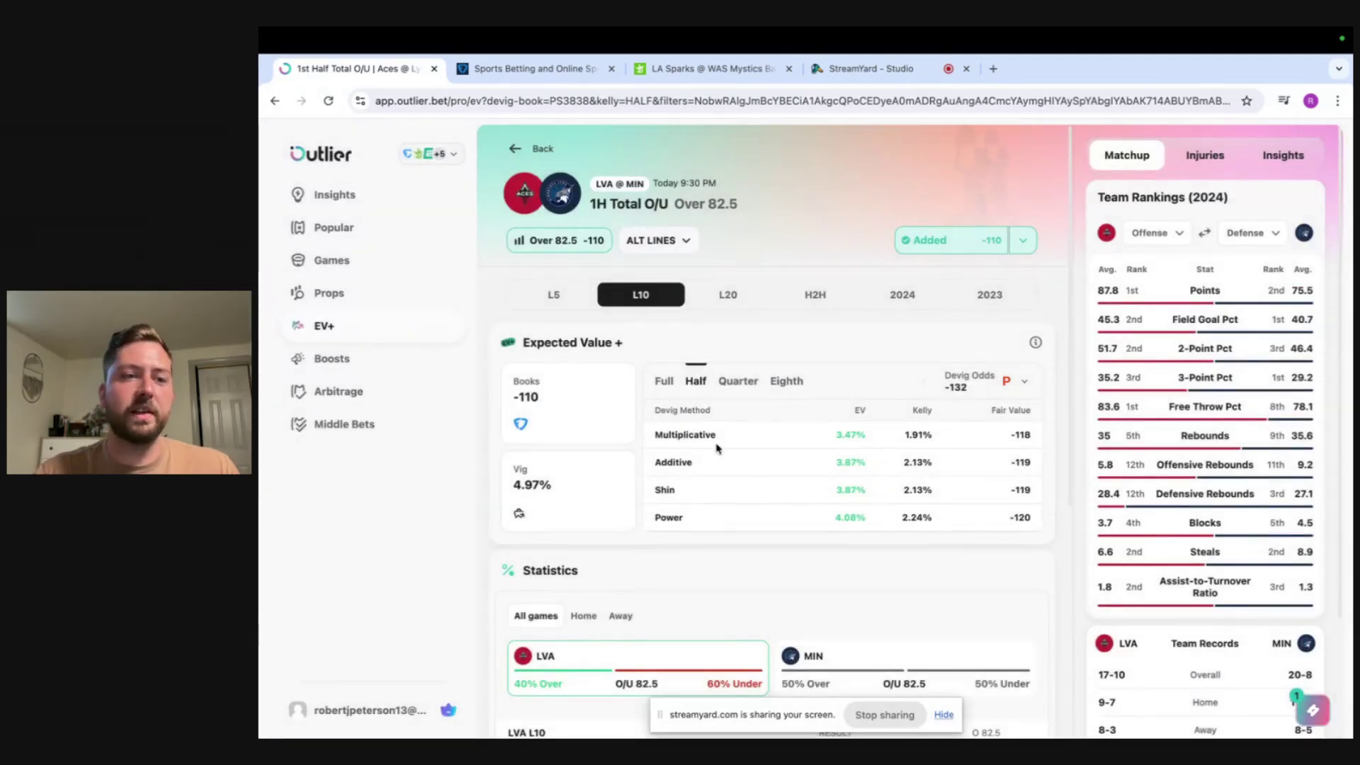
click(516, 149)
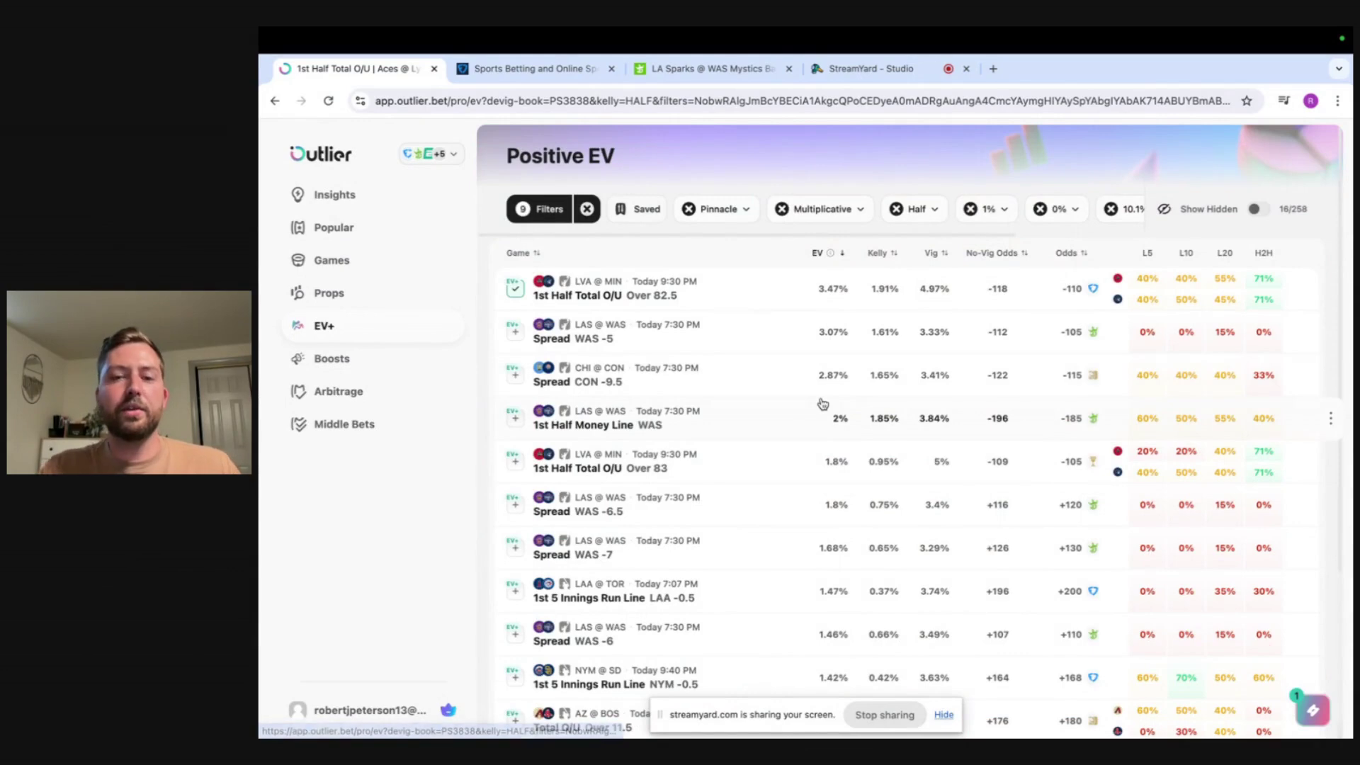